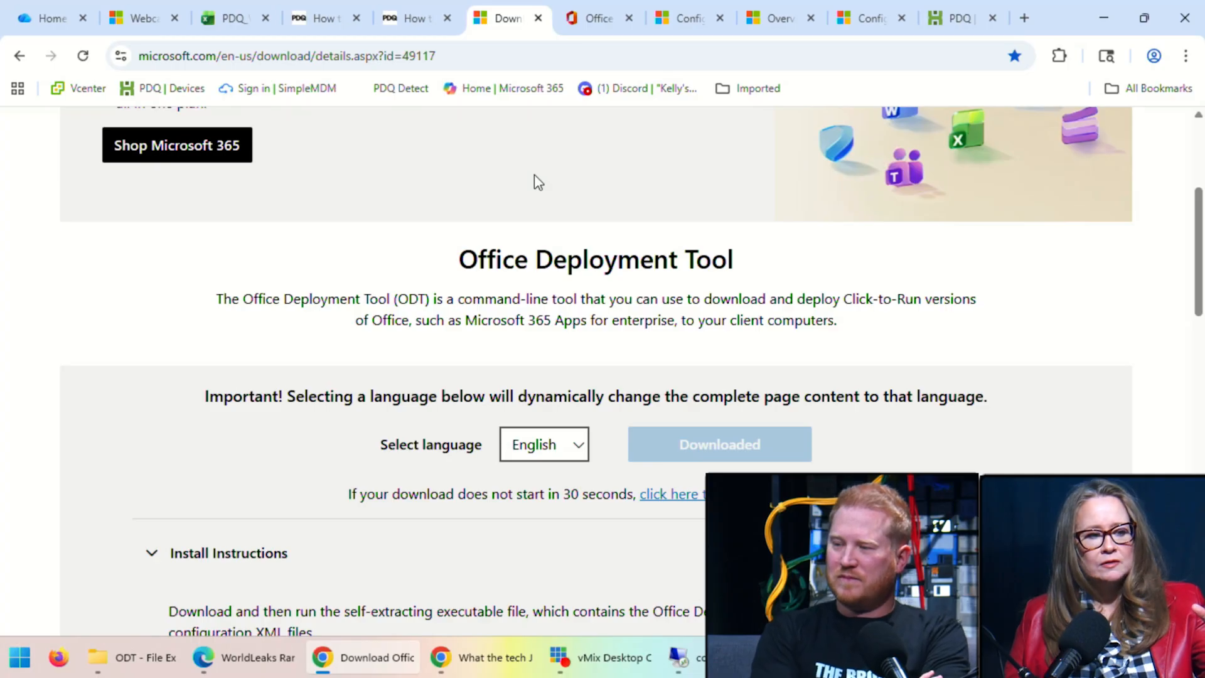
Step: View the four downloaded ODT files, then return to the Office Customization Tool deployment settings
left_click(151, 659)
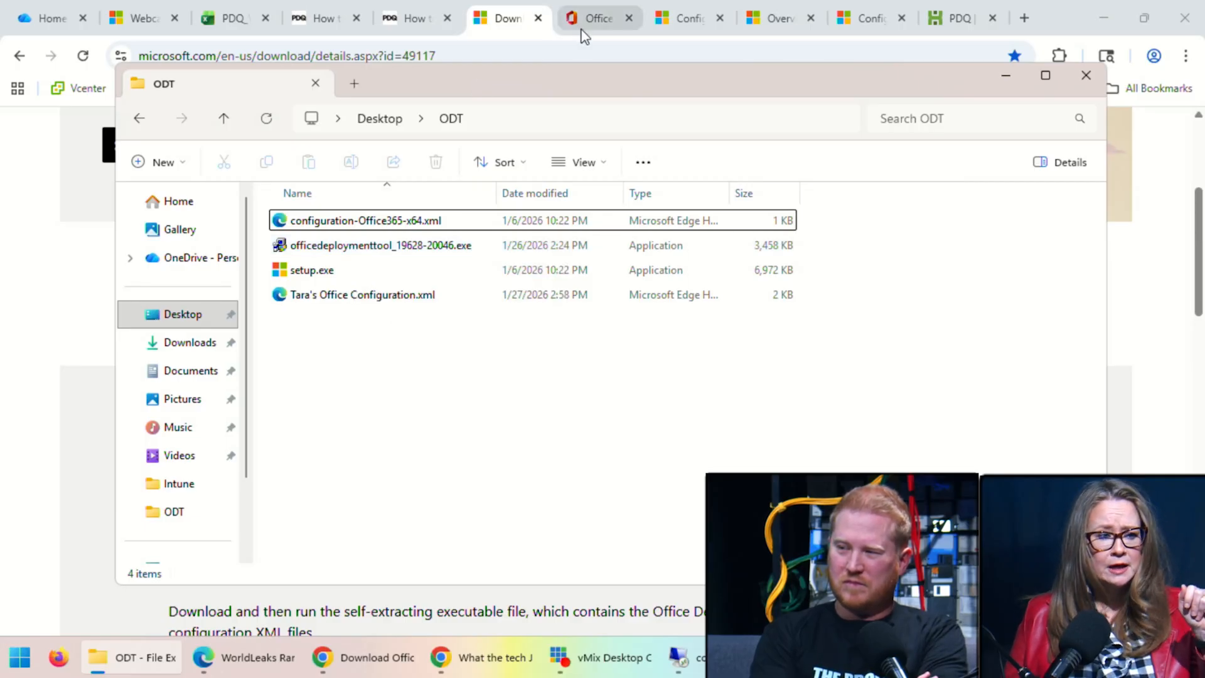
left_click(597, 24)
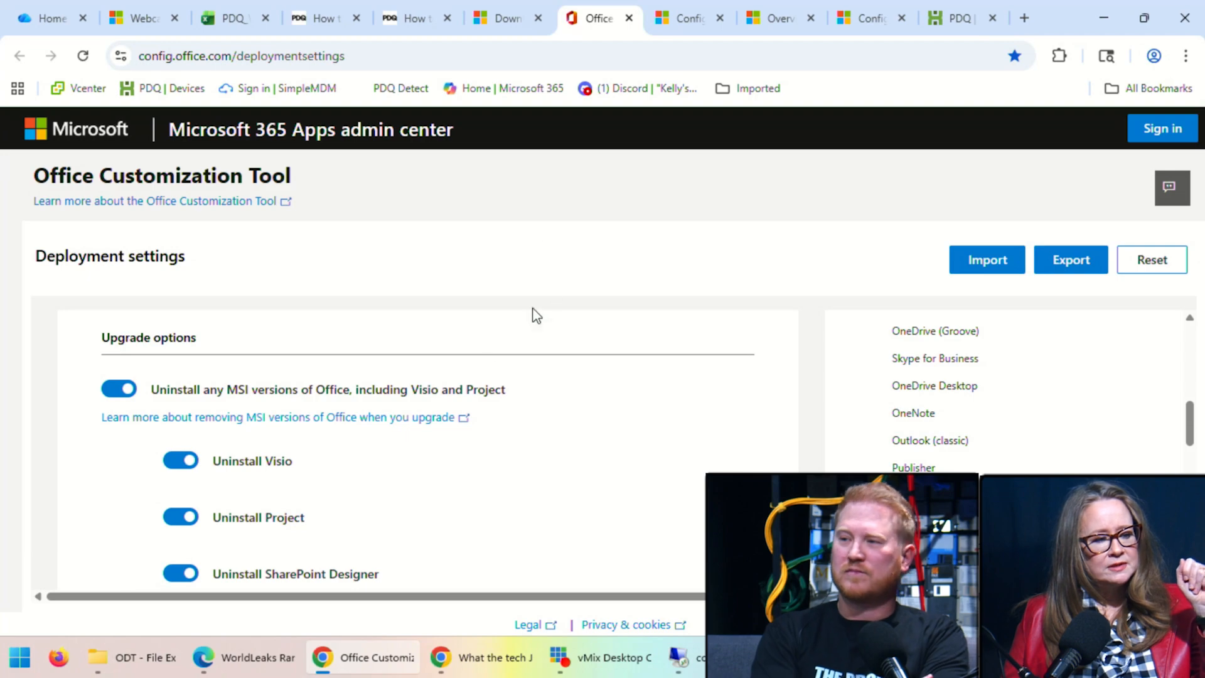
Step: Review update options (CDN source, automatic updates, MSI Office removal), then bring the ODT folder forward
scroll(465, 331, "up", 10)
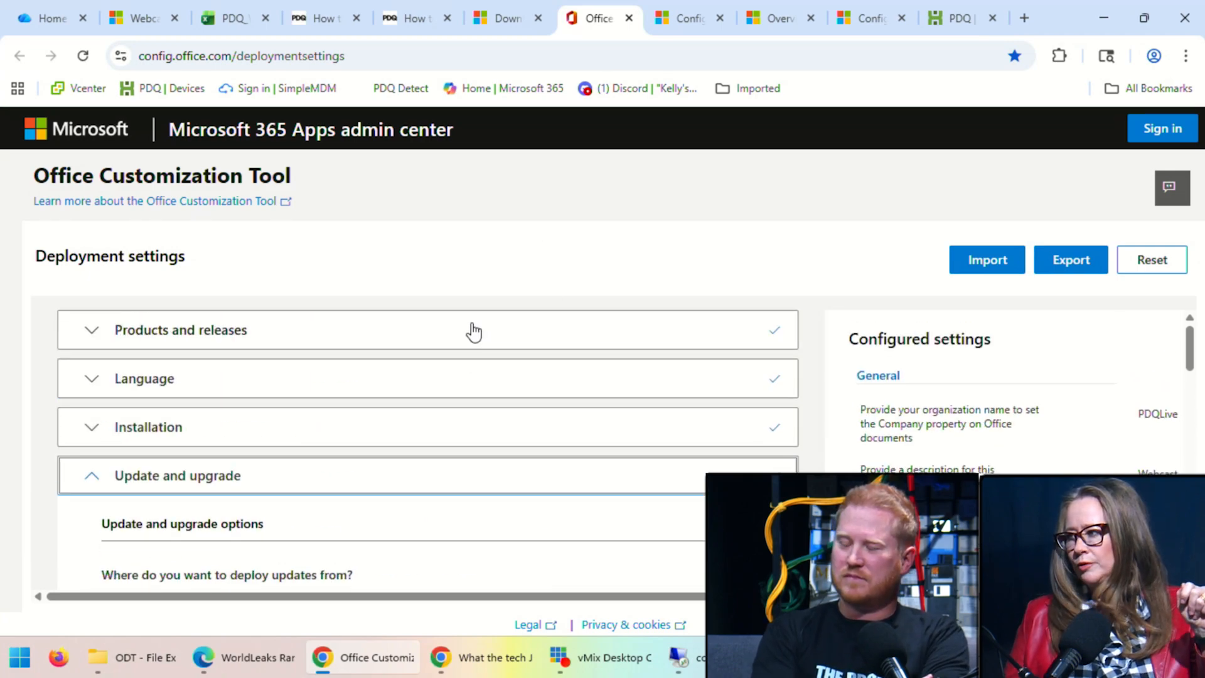
scroll(371, 396, "down", 3)
scroll(339, 347, "up", 3)
scroll(331, 358, "down", 10)
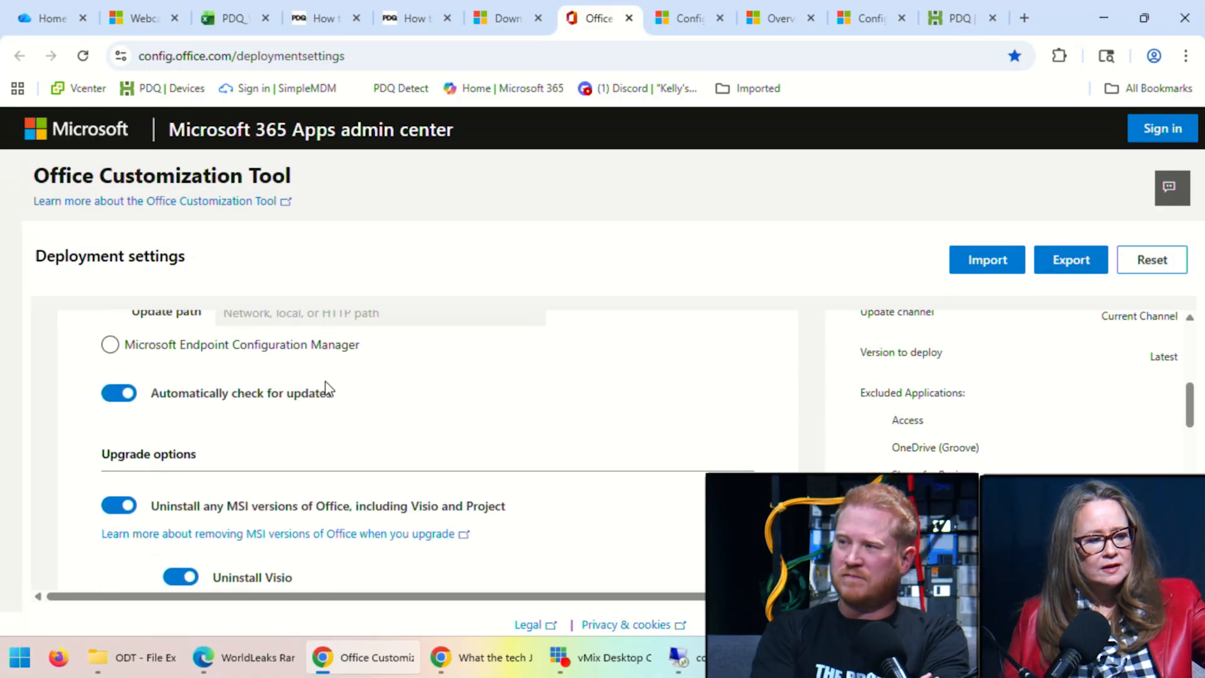
scroll(325, 384, "down", 5)
scroll(329, 382, "up", 6)
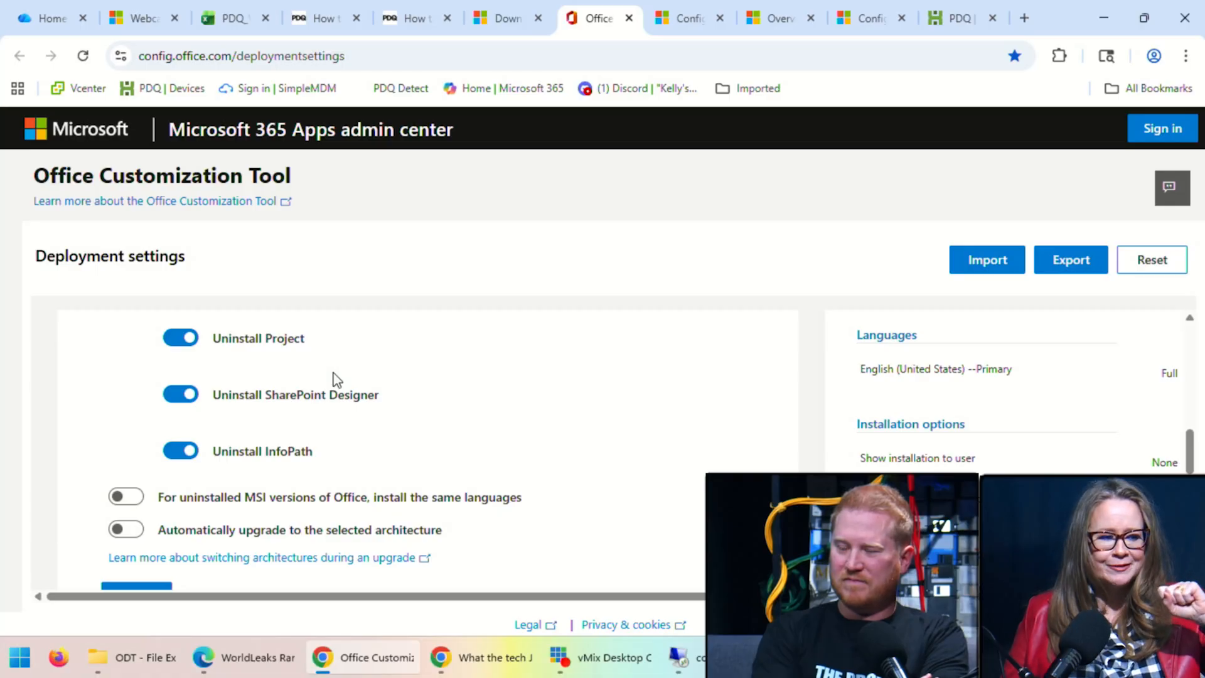
scroll(565, 337, "down", 1)
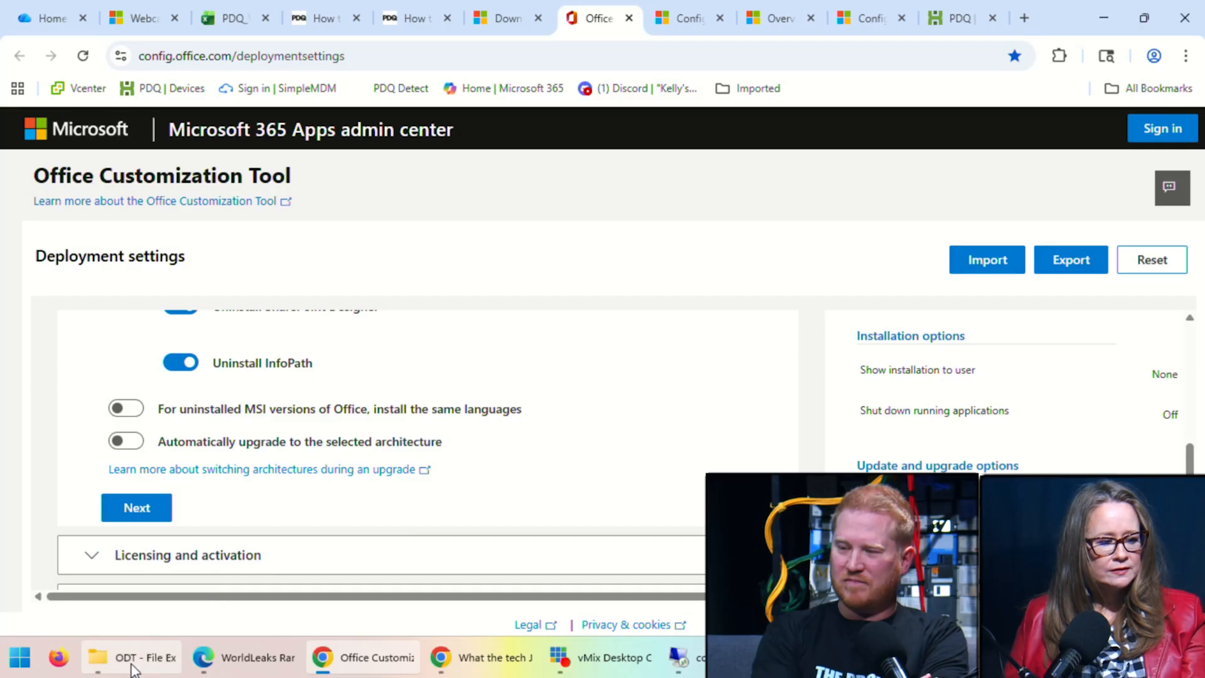
left_click(96, 659)
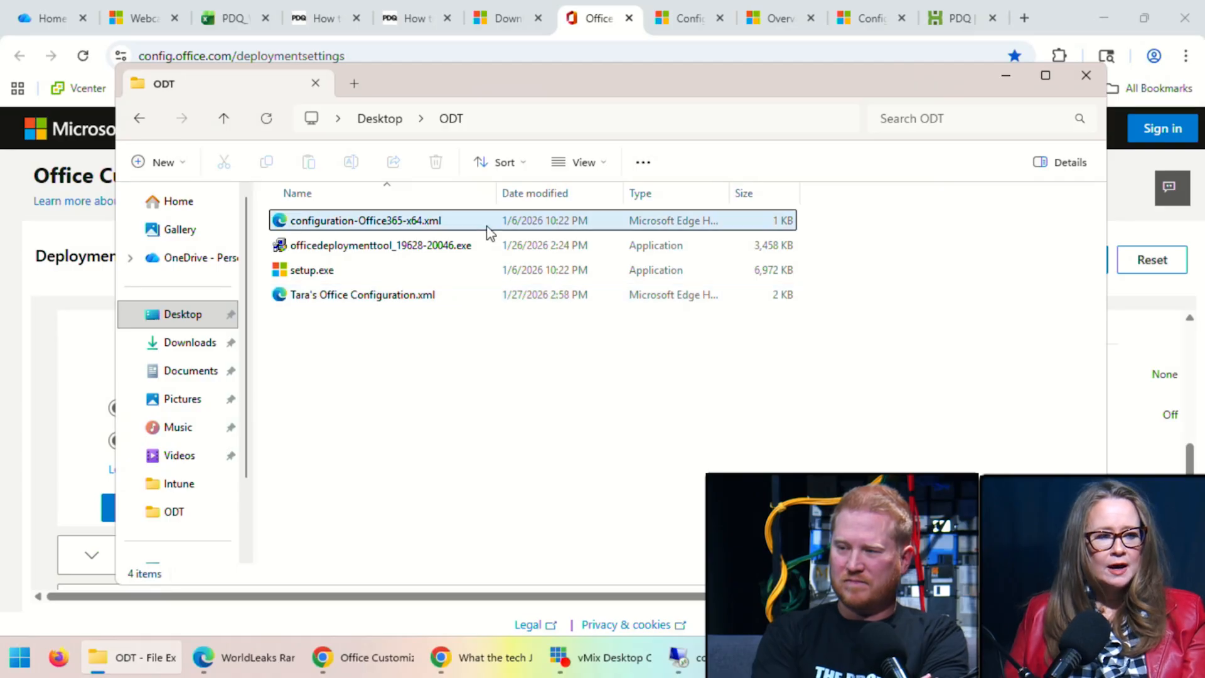
Step: Read through the ODT configuration options article's XML example and SourcePath section
left_click(683, 22)
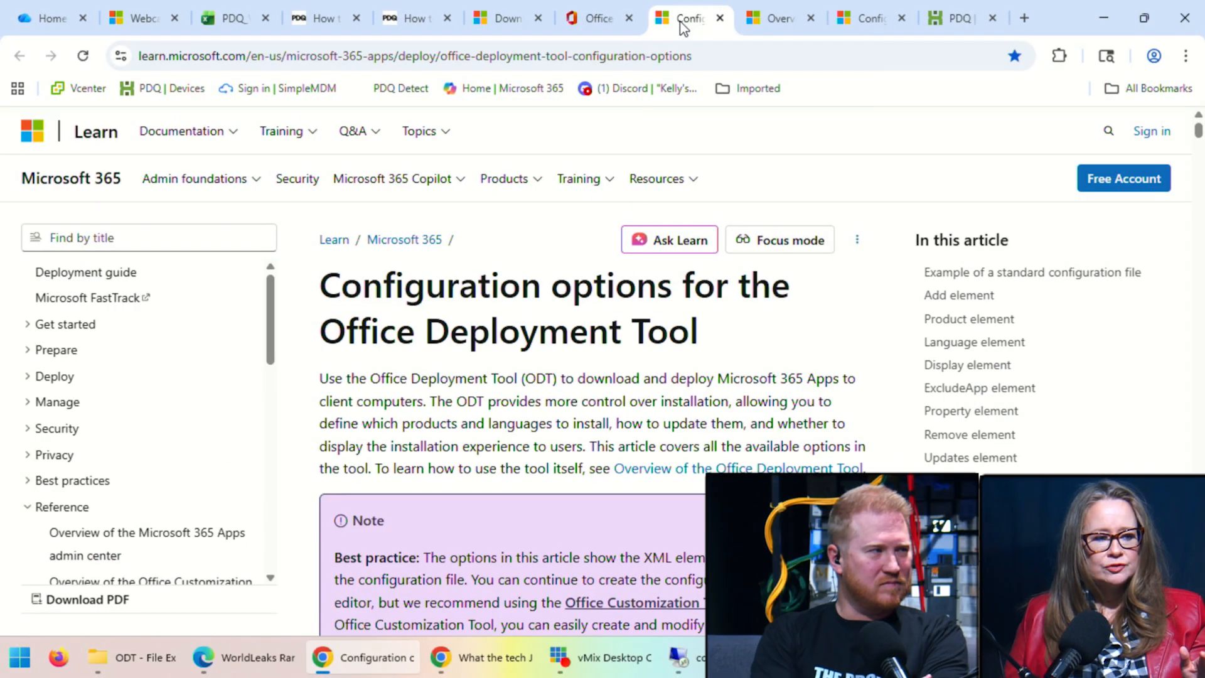
scroll(633, 283, "down", 15)
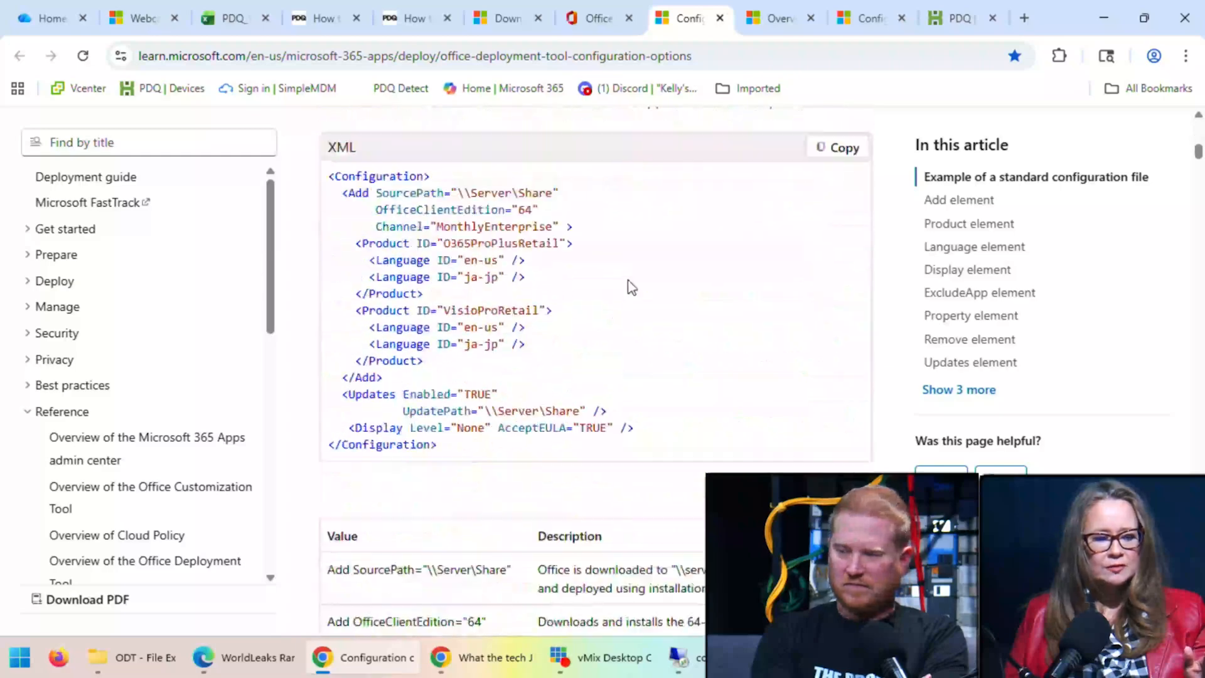
scroll(626, 282, "down", 12)
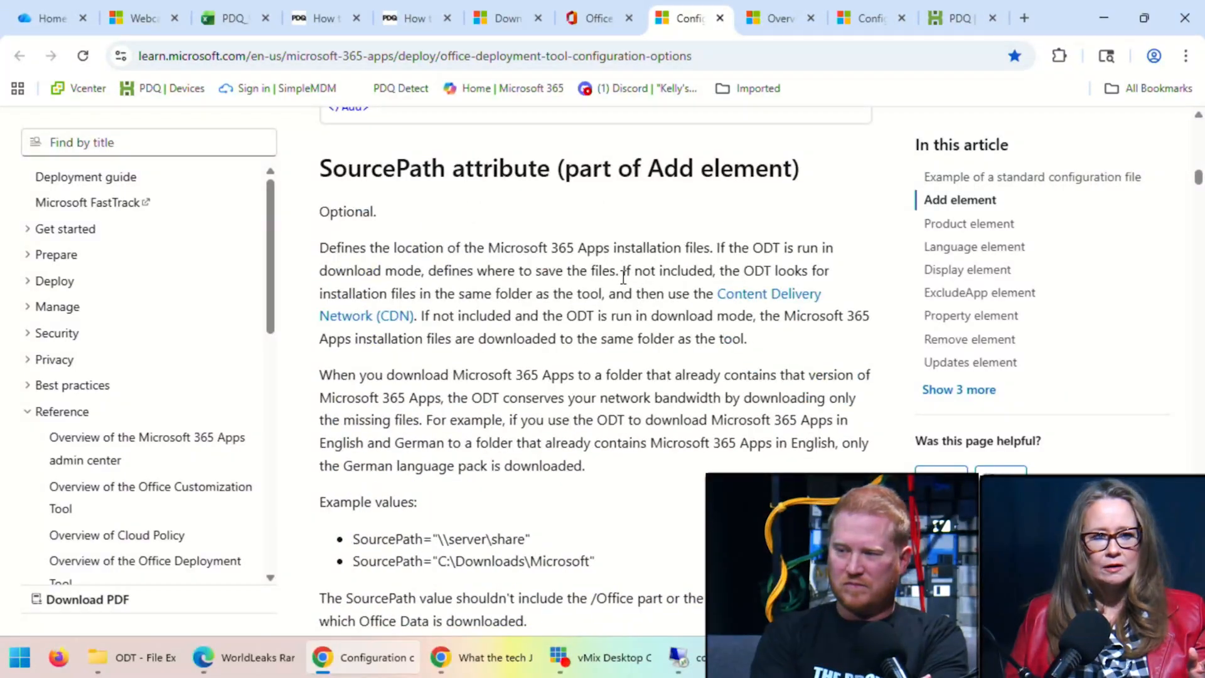
scroll(705, 169, "up", 6)
Step: Switch between the OCT overview article, the other configuration options copy, and the PDQ tab
left_click(778, 17)
left_click(891, 17)
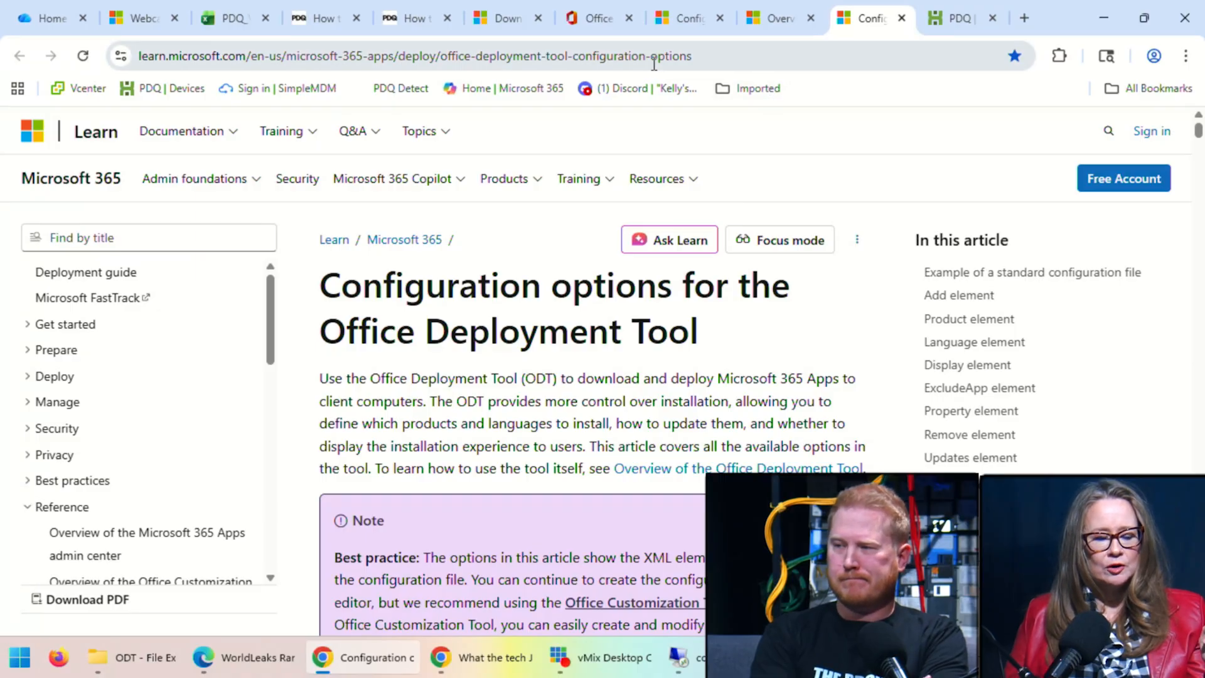
left_click(949, 19)
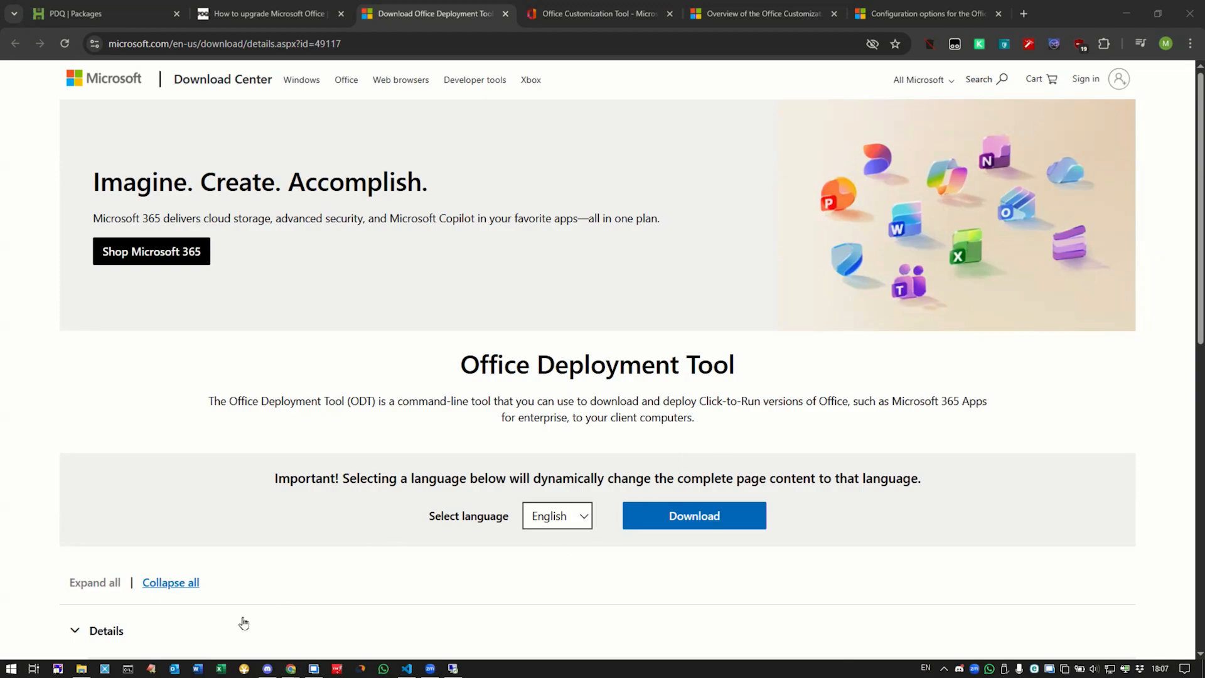
Step: Open C:\TEMP\ODT and select install-UNC.xml alongside setup.exe and the CDN and local configs
left_click(83, 670)
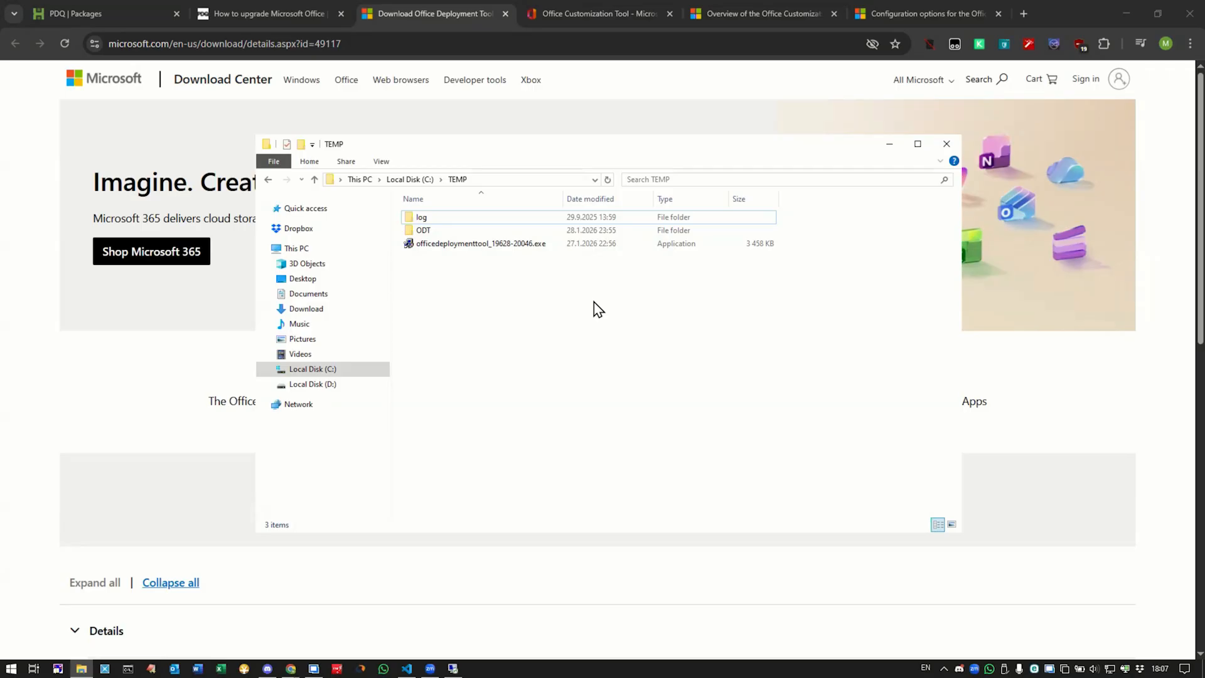
double_click(438, 231)
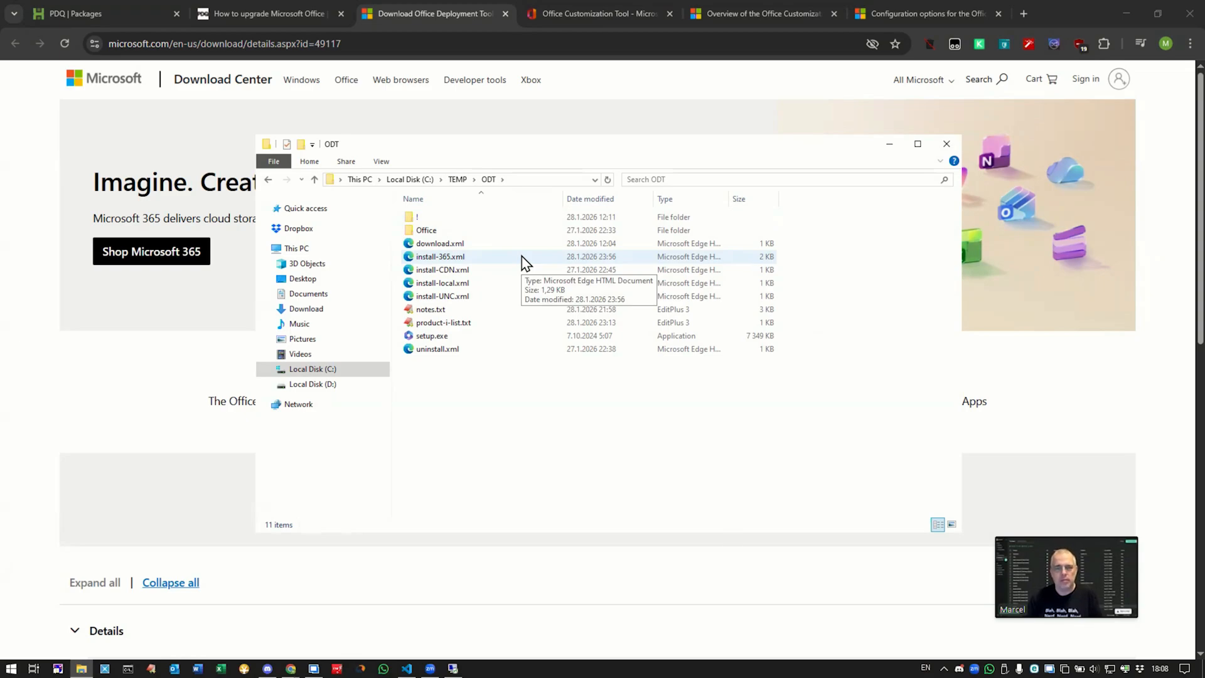
left_click(564, 297)
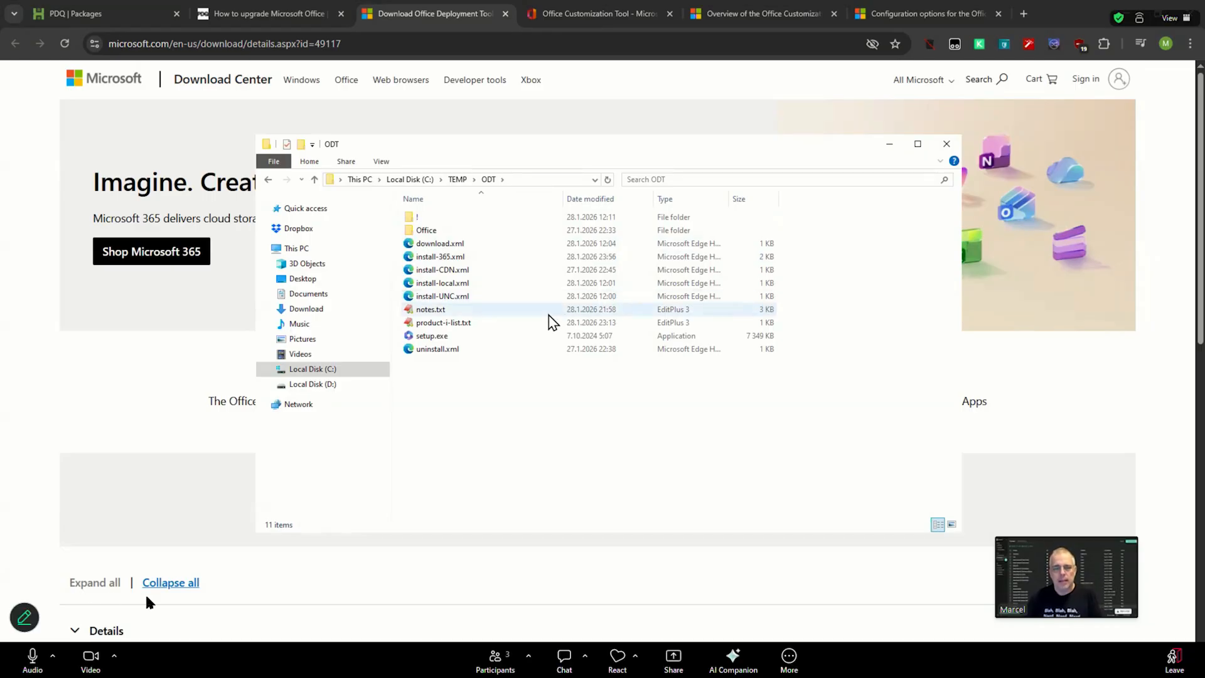
left_click_drag(1076, 526, 994, 432)
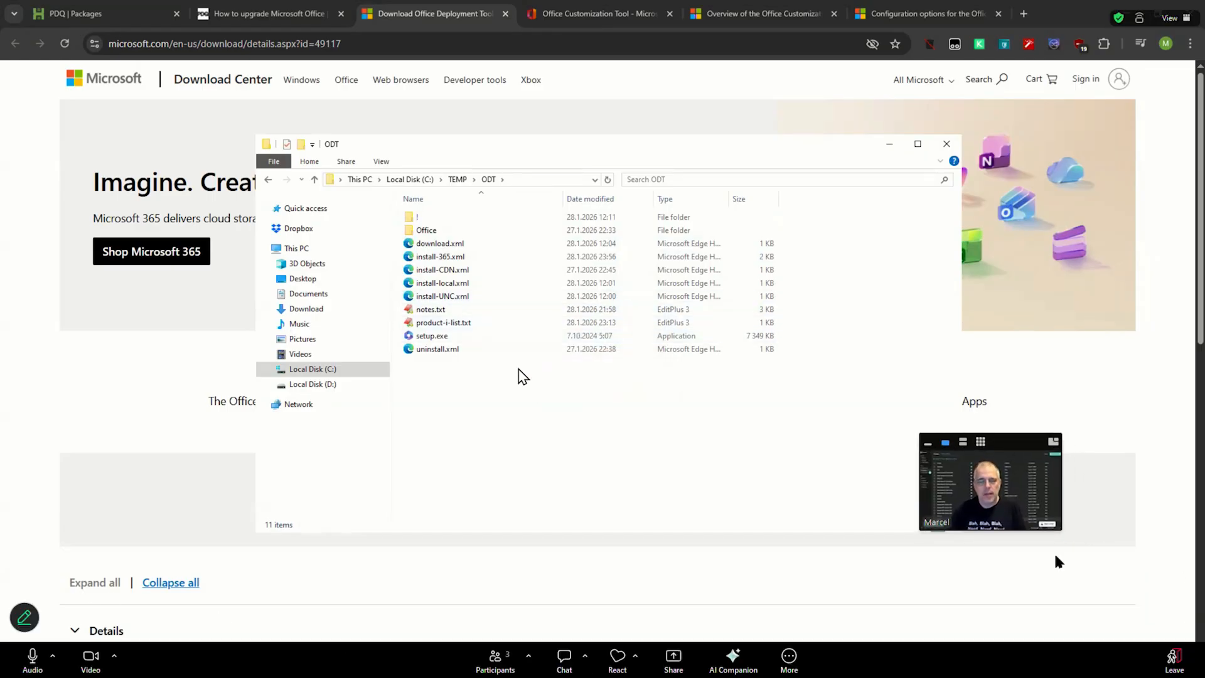
left_click_drag(1062, 529, 1118, 585)
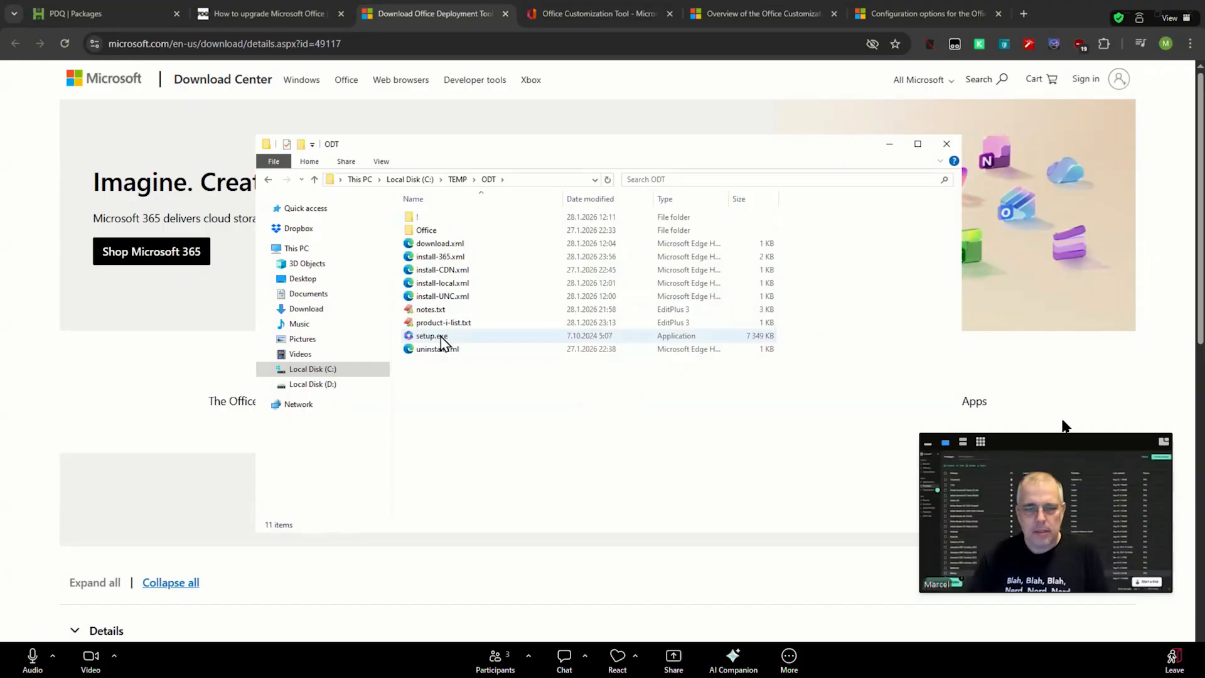
left_click_drag(1060, 439, 1008, 439)
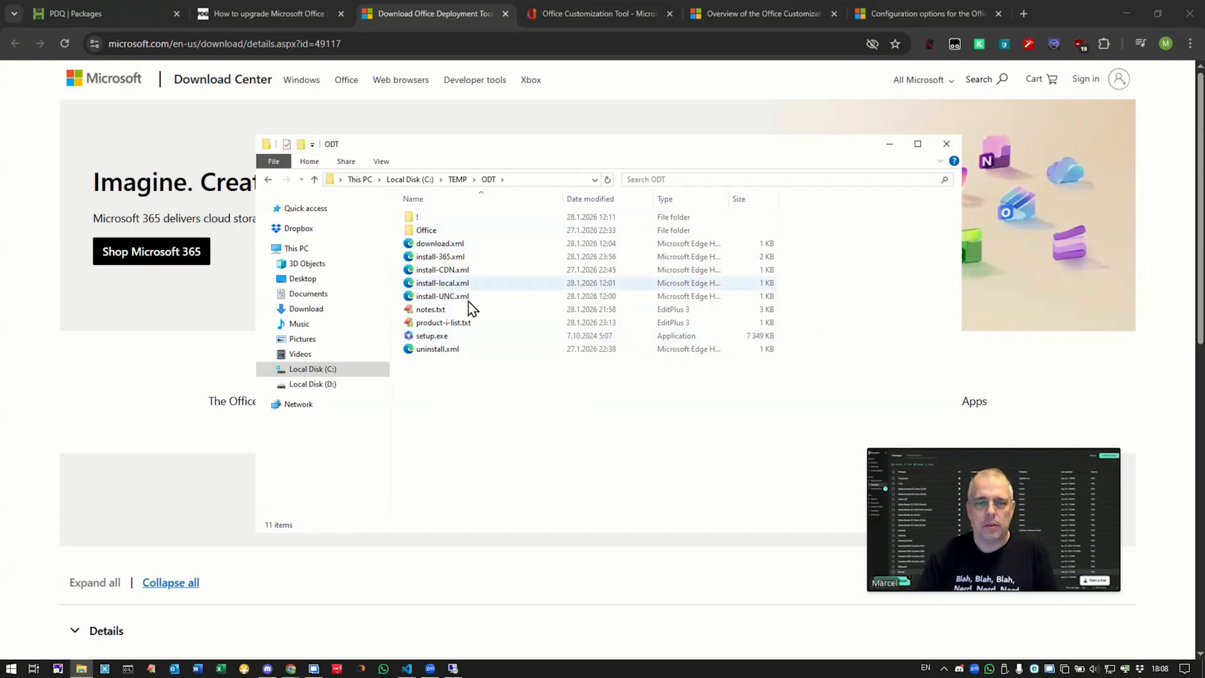
left_click(601, 14)
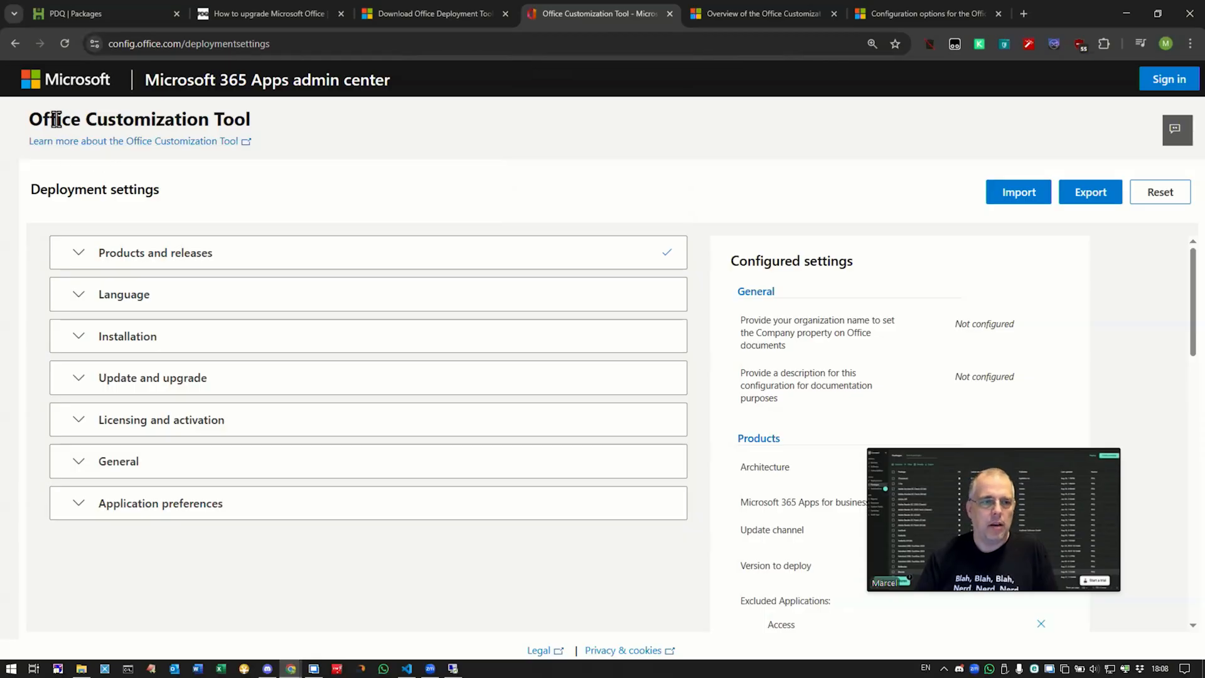
Step: Review Products and releases: 64-bit, Microsoft 365 Apps for business, Current Channel, and app toggles
left_click(88, 254)
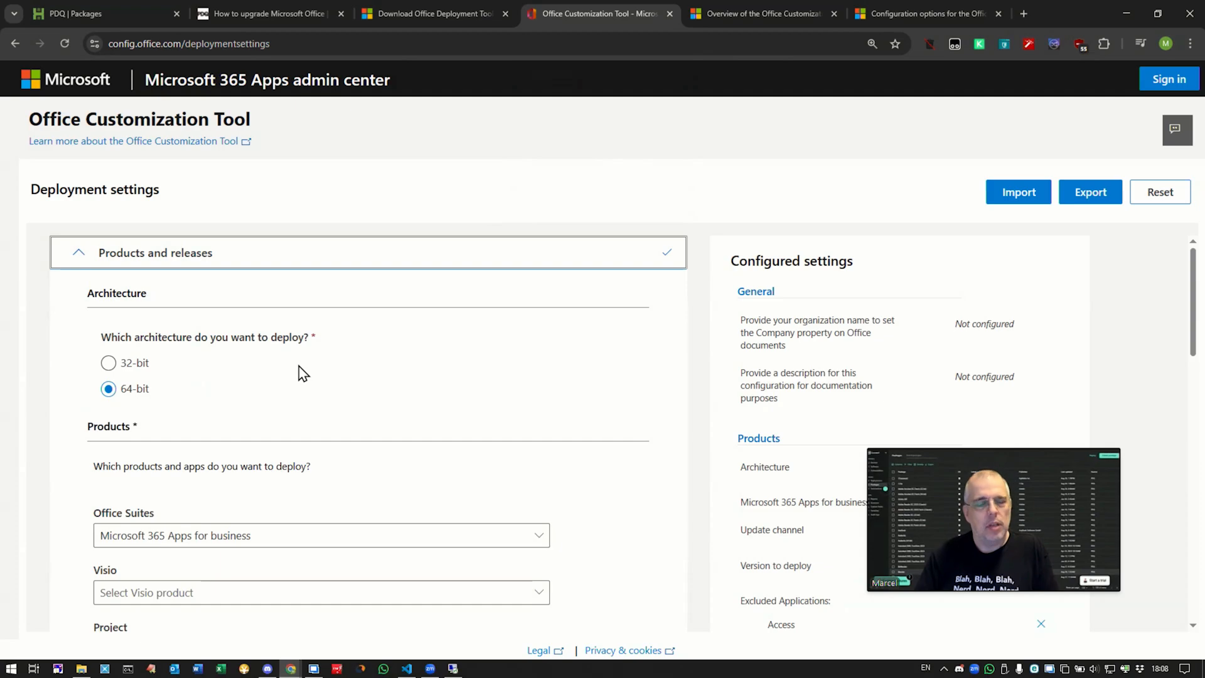
scroll(299, 372, "down", 1)
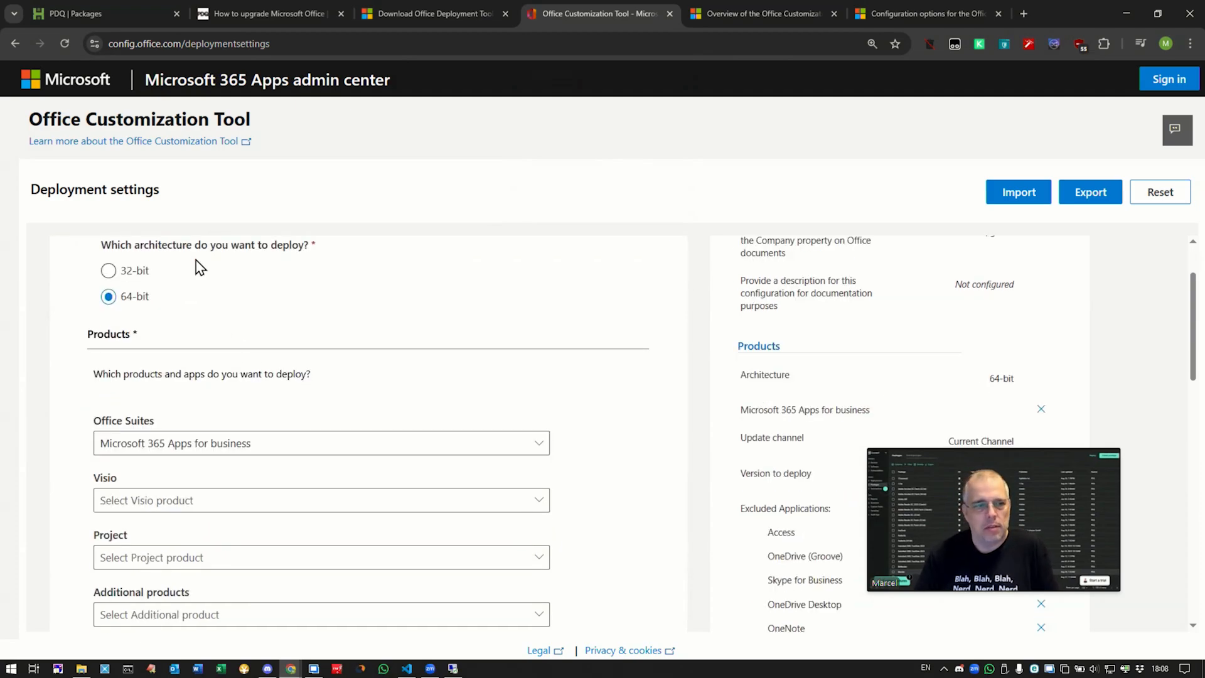
scroll(347, 307, "down", 2)
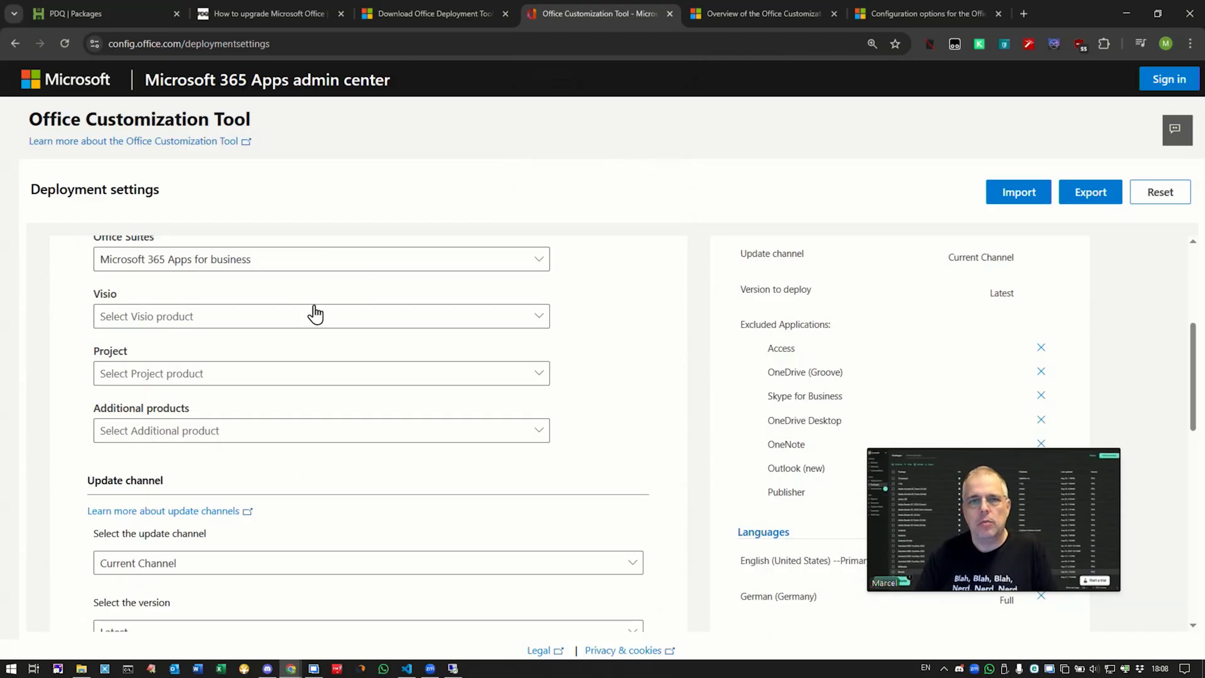
scroll(618, 334, "down", 3)
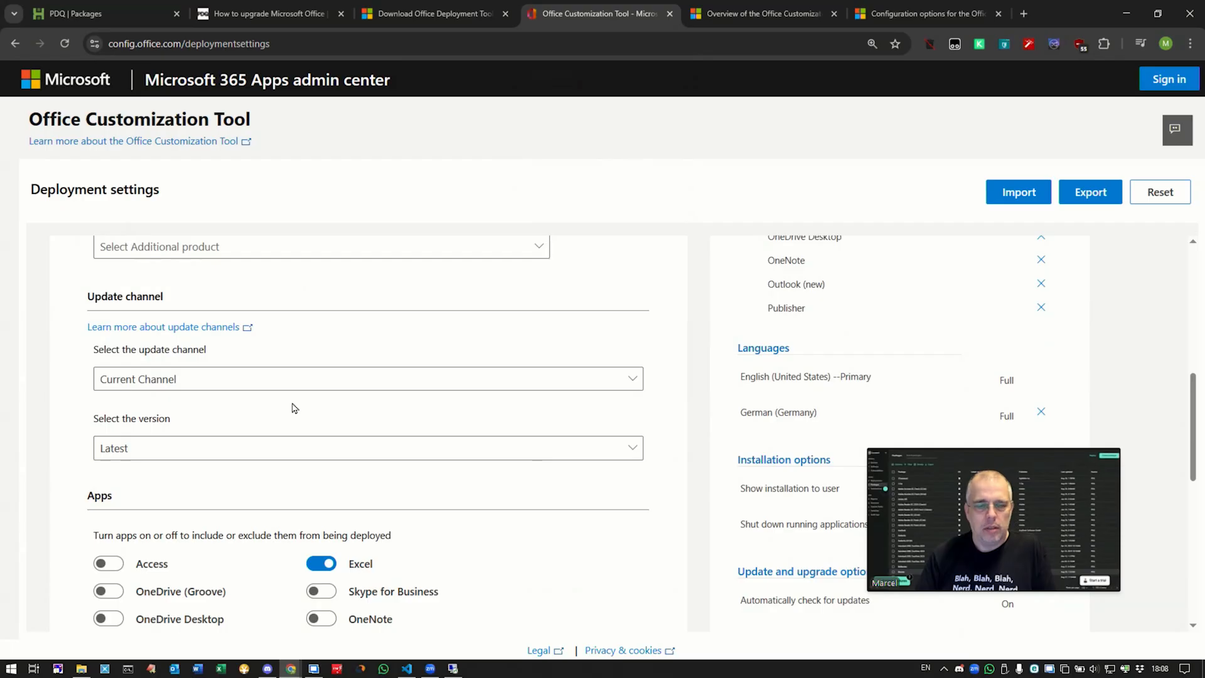
scroll(295, 408, "down", 2)
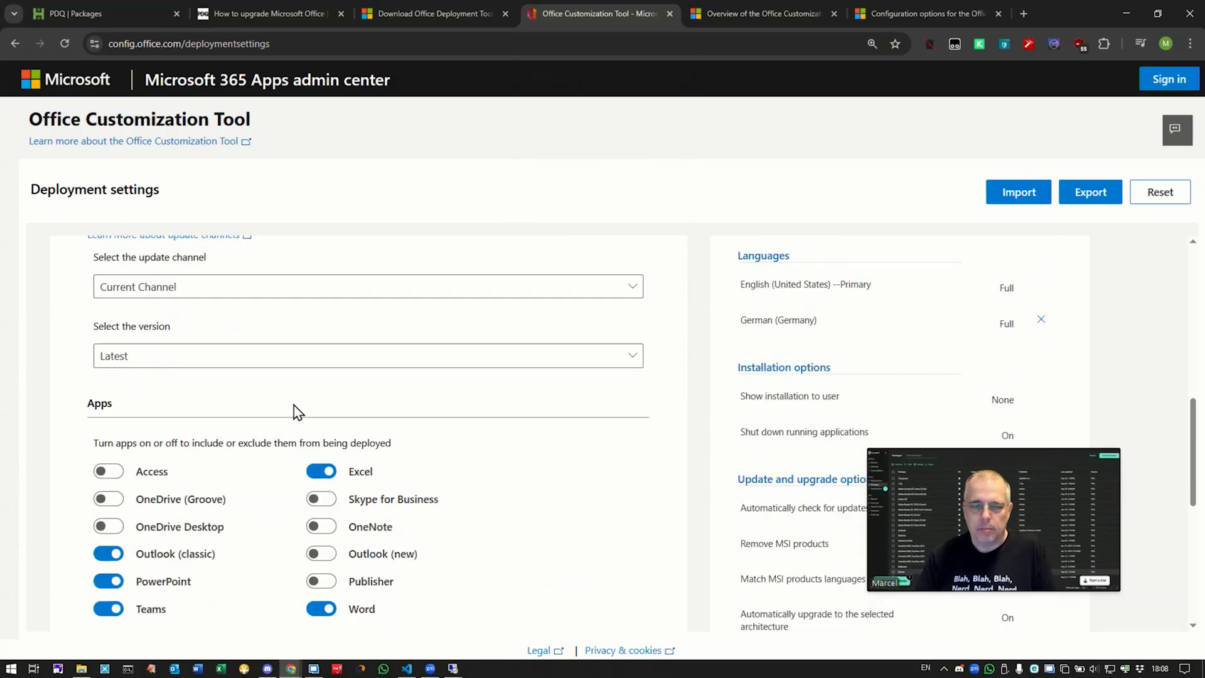
scroll(477, 406, "down", 3)
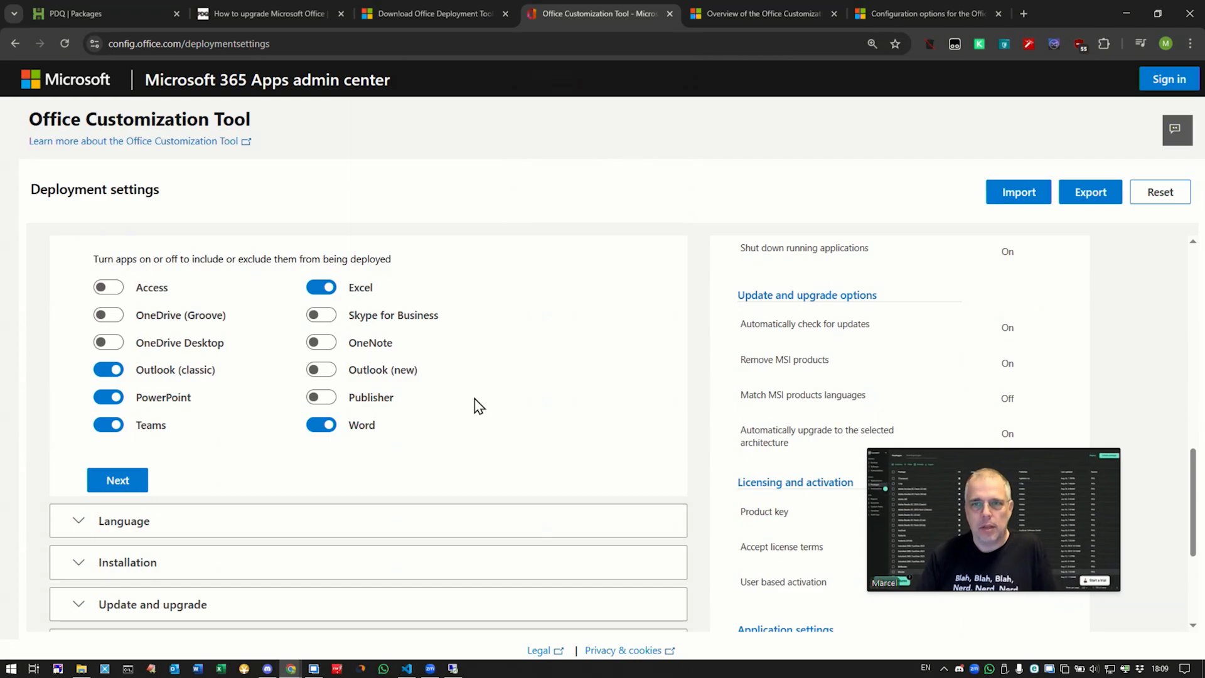
left_click(751, 17)
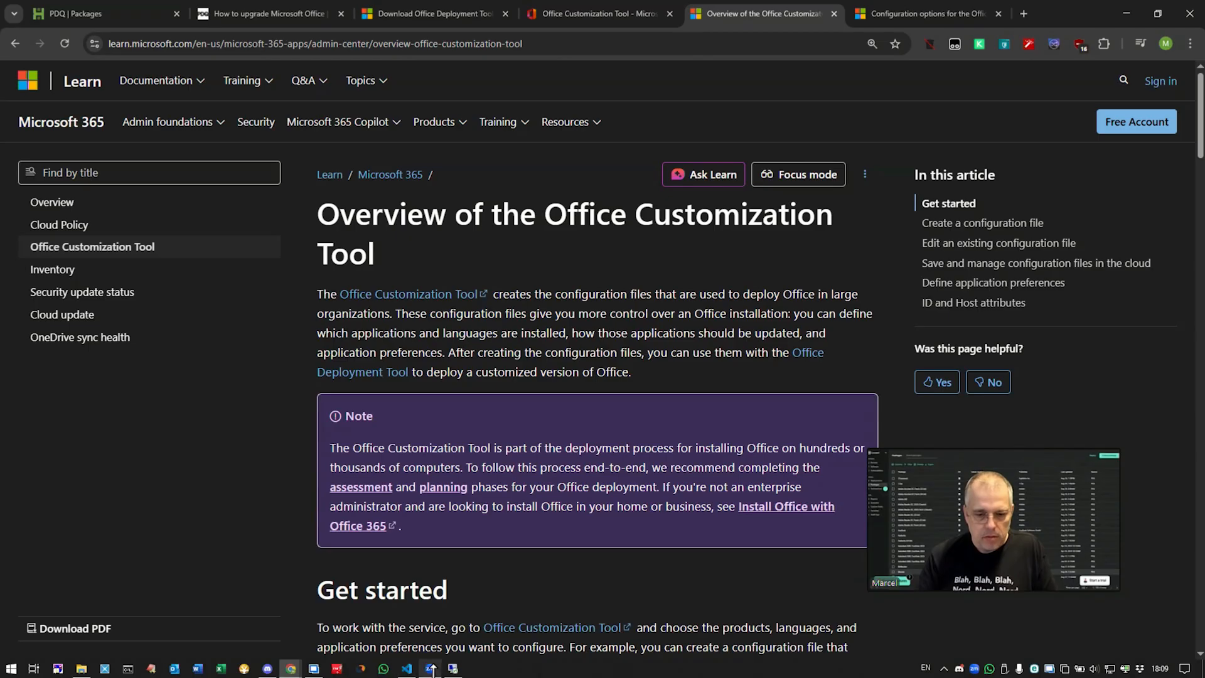
mouse_move(436, 666)
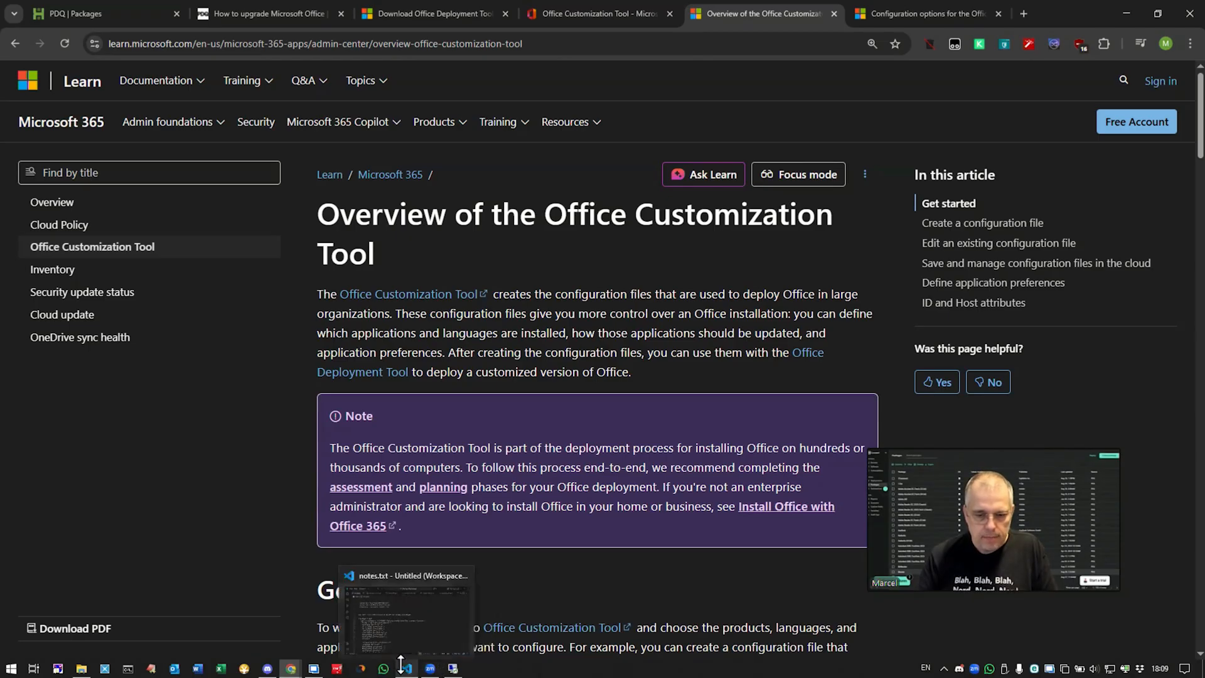
Step: Highlight O365BusinessRetail in install-CDN.xml in VS Code, then show product-i-list.txt
left_click(406, 664)
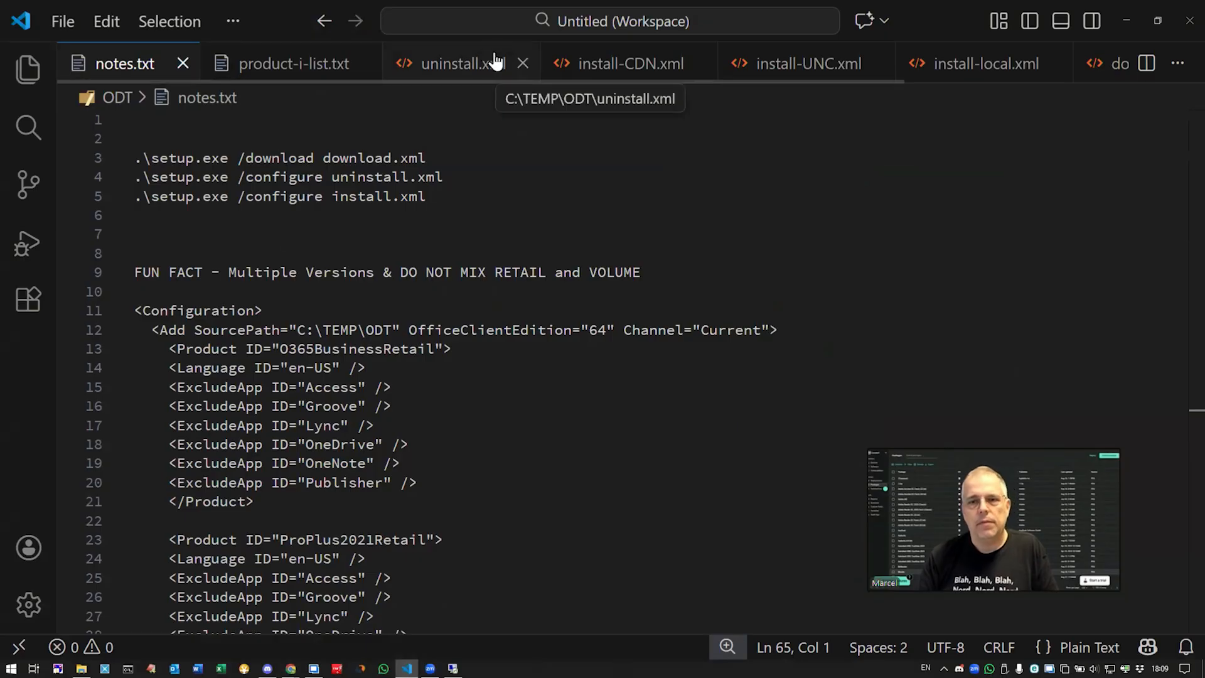
left_click(618, 68)
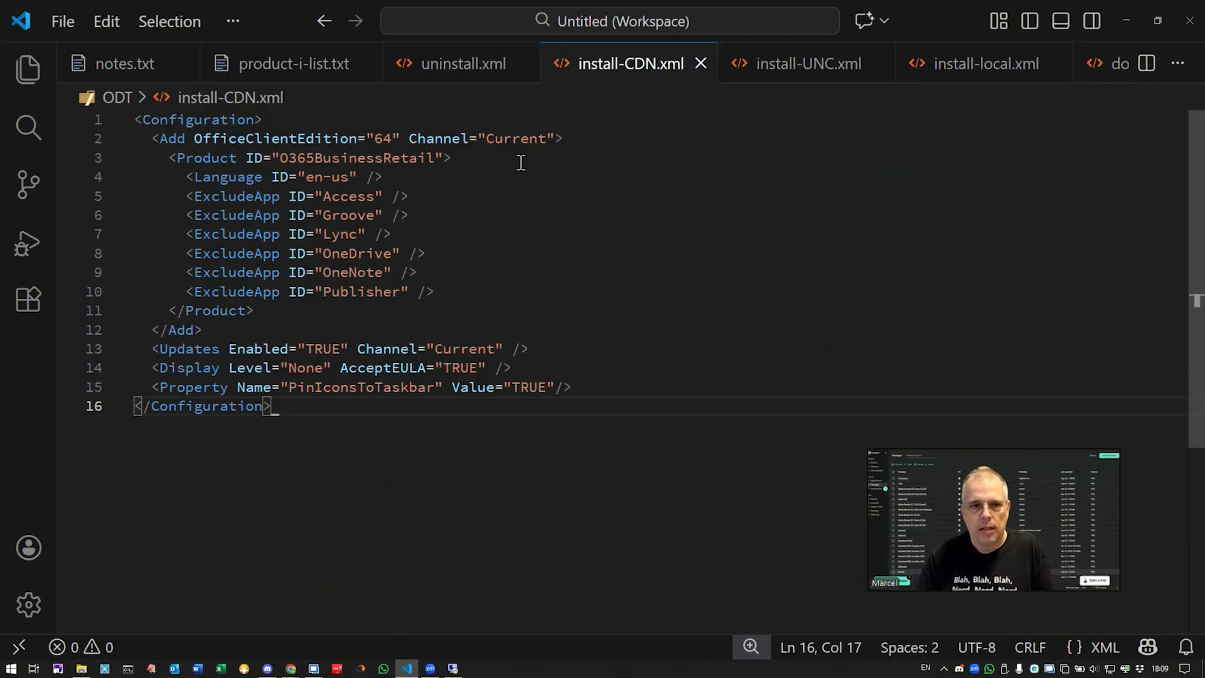
double_click(349, 160)
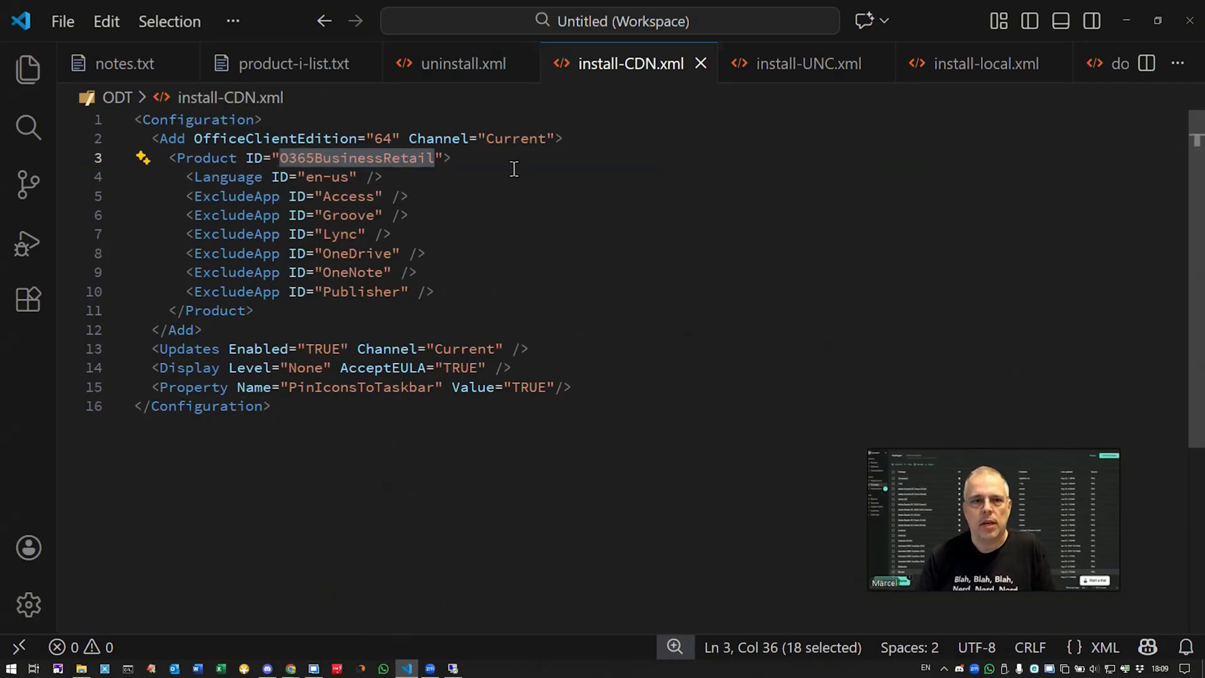
left_click(300, 65)
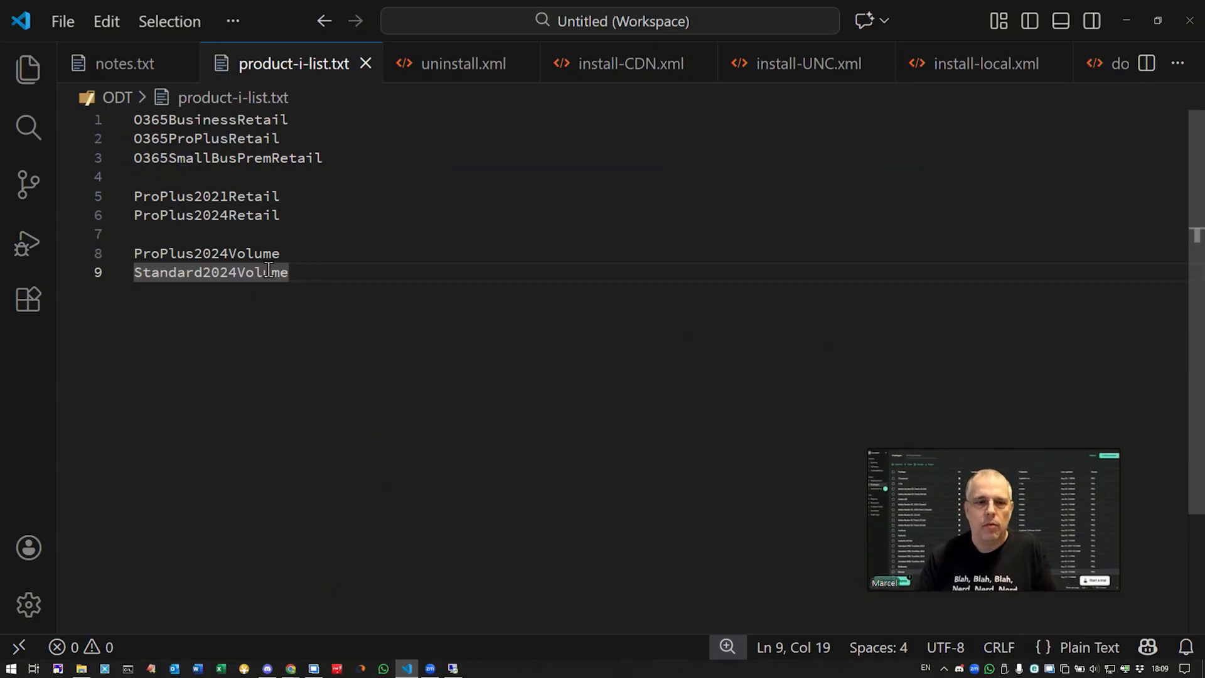
Step: Highlight the Volume and Retail product IDs, then show the uninstall.xml configuration
left_click_drag(302, 279, 126, 239)
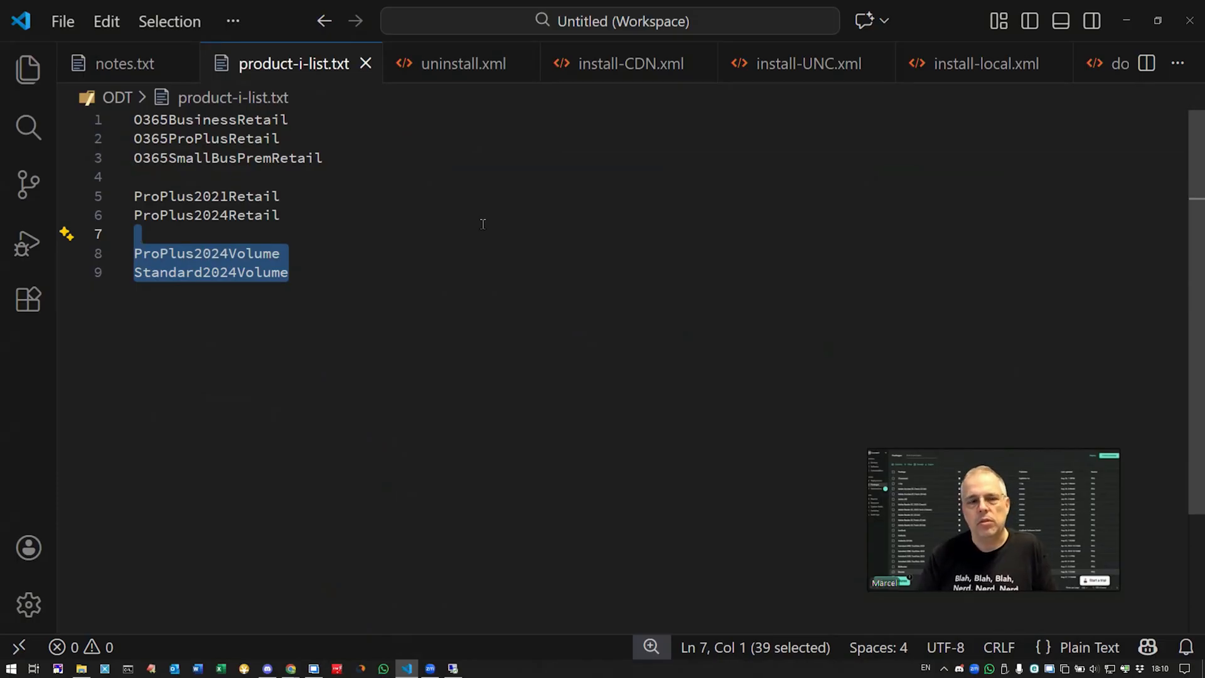
left_click_drag(354, 212, 118, 120)
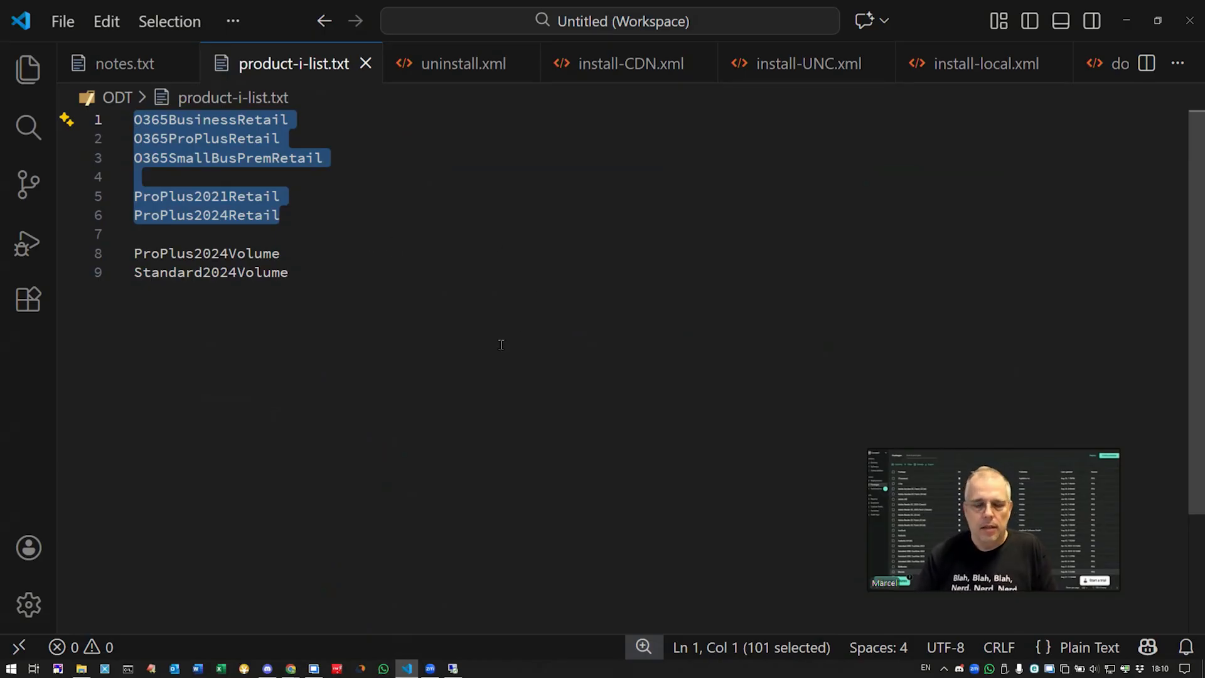
left_click(465, 70)
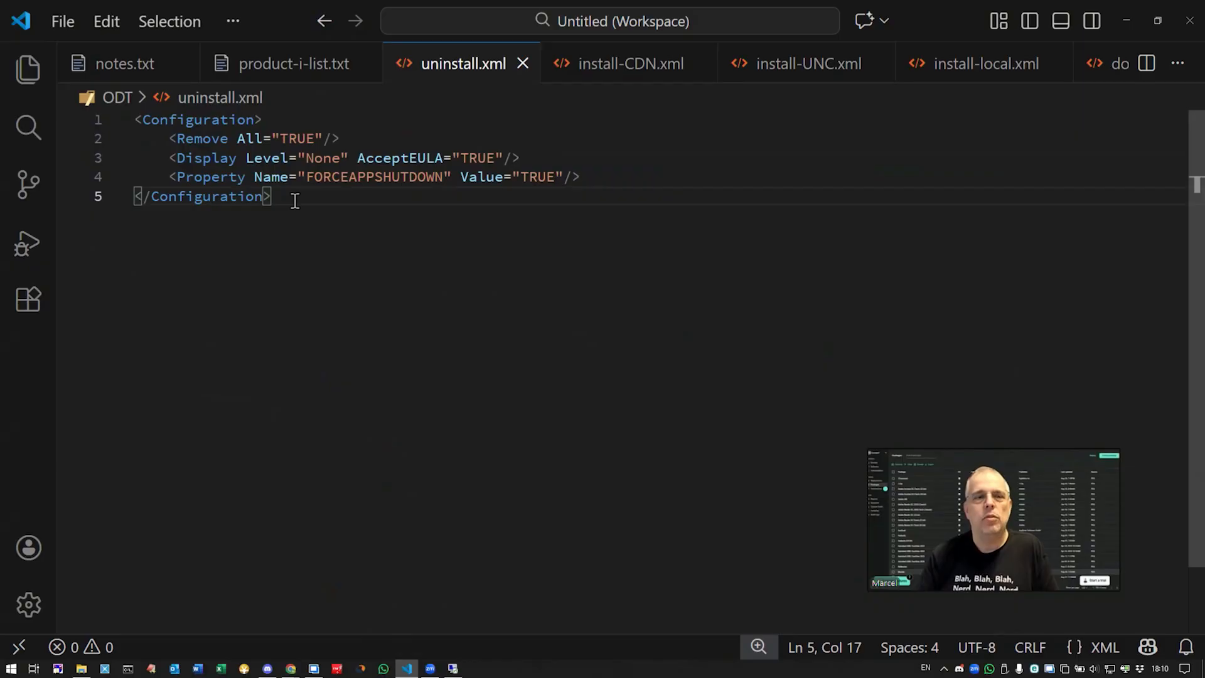
left_click_drag(339, 139, 177, 139)
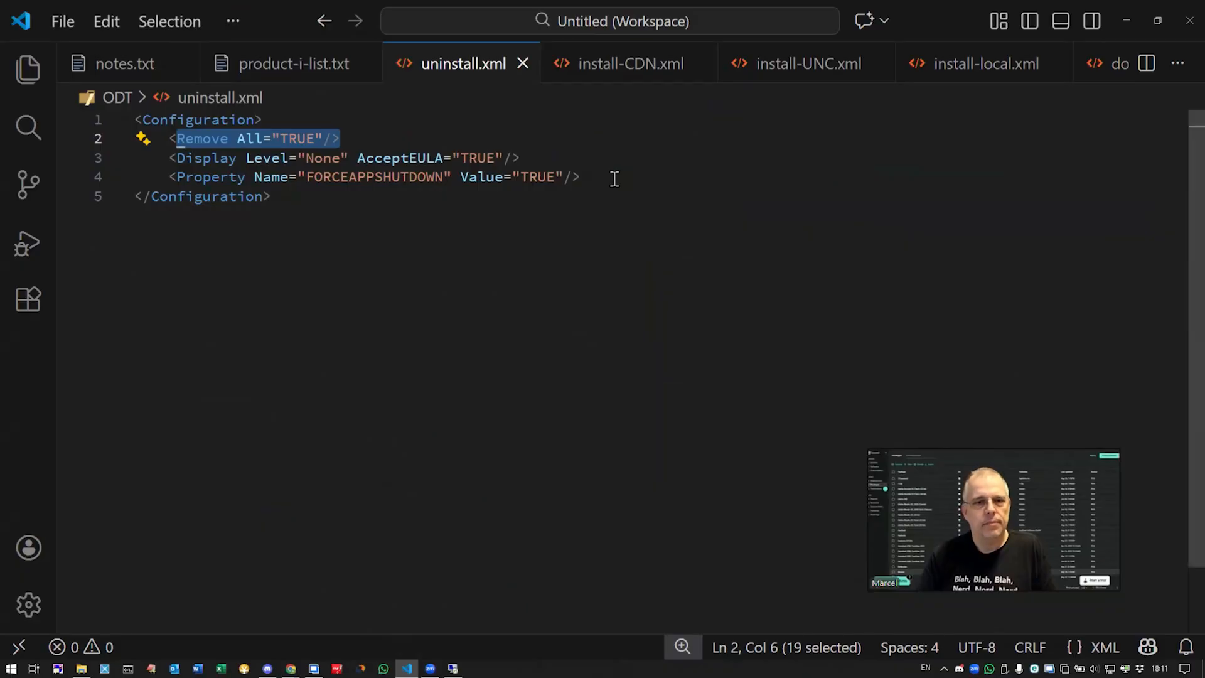
left_click_drag(613, 180, 179, 179)
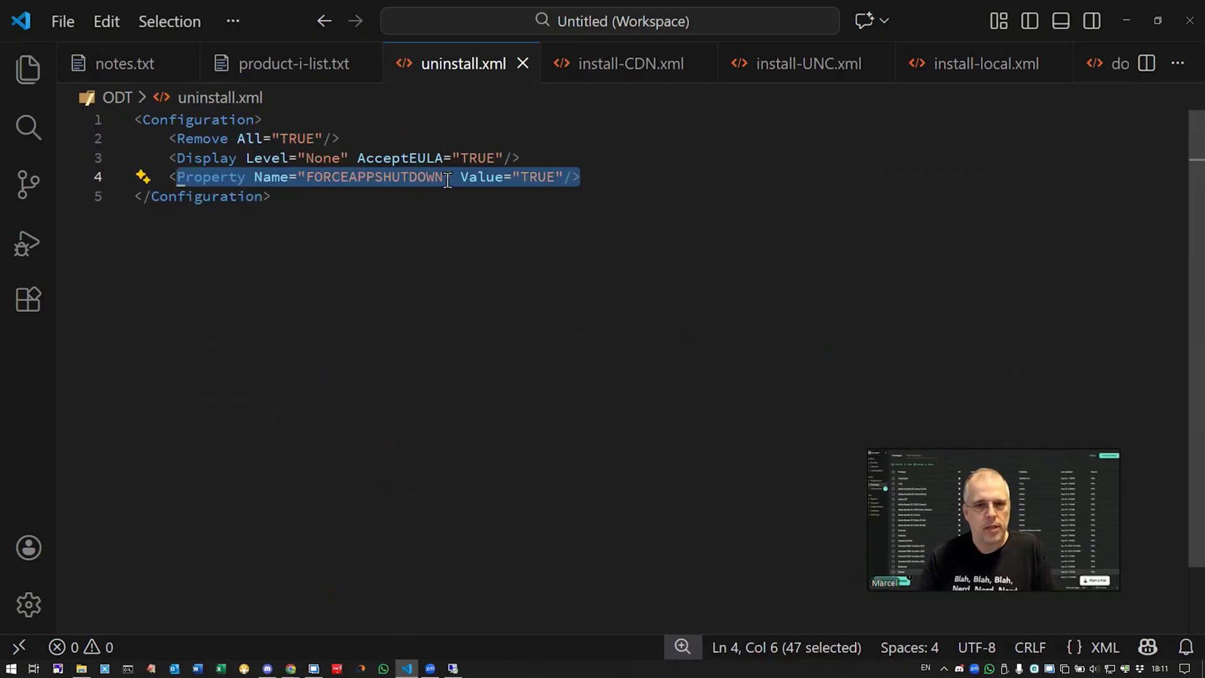
left_click(509, 219)
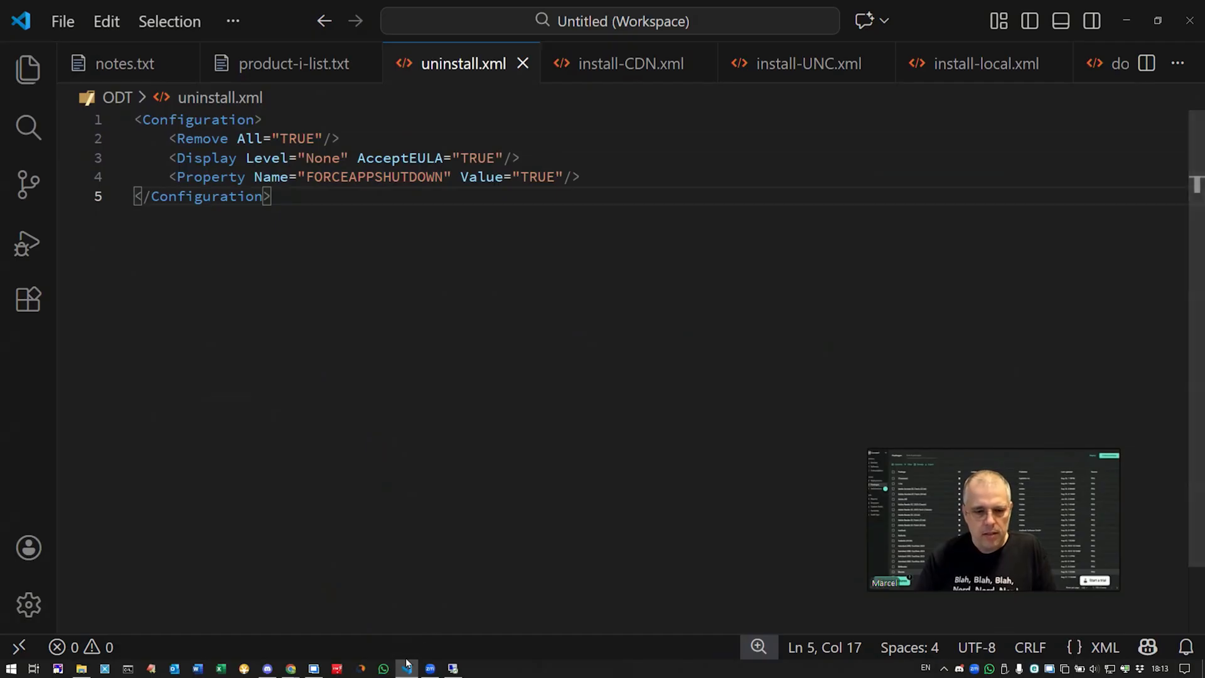
Step: Return to Chrome and show PDQ Connect's package list with the three Office 365 Upgrade packages
mouse_move(298, 671)
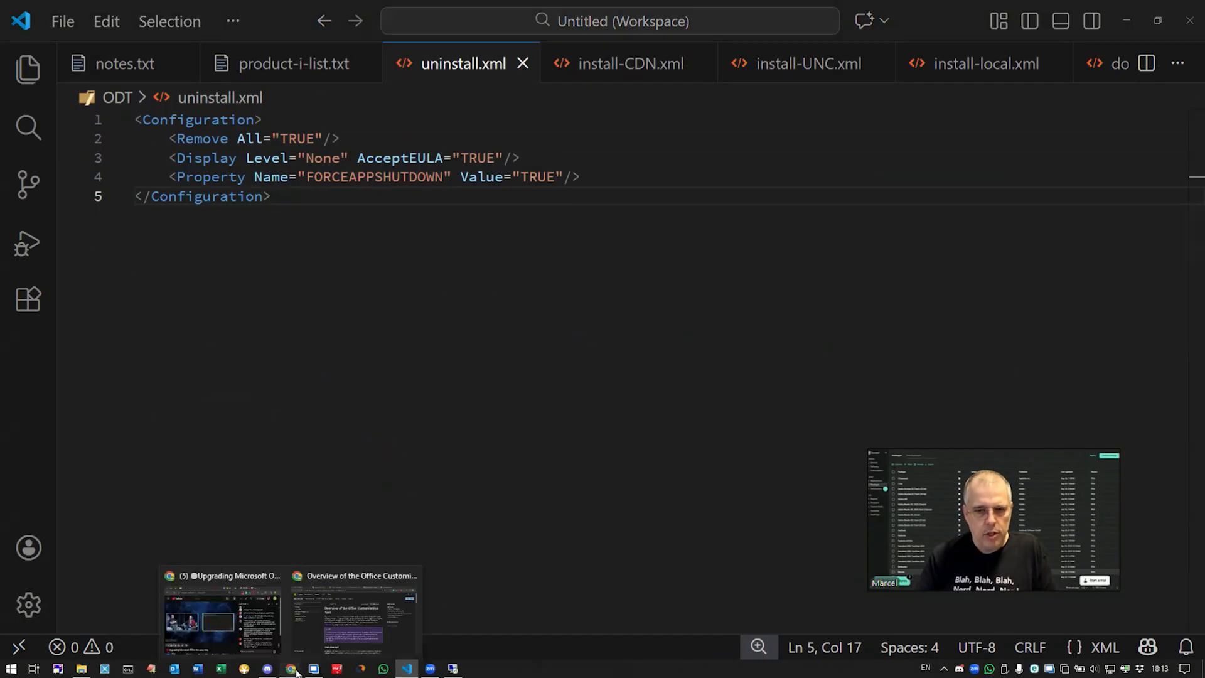
left_click(349, 603)
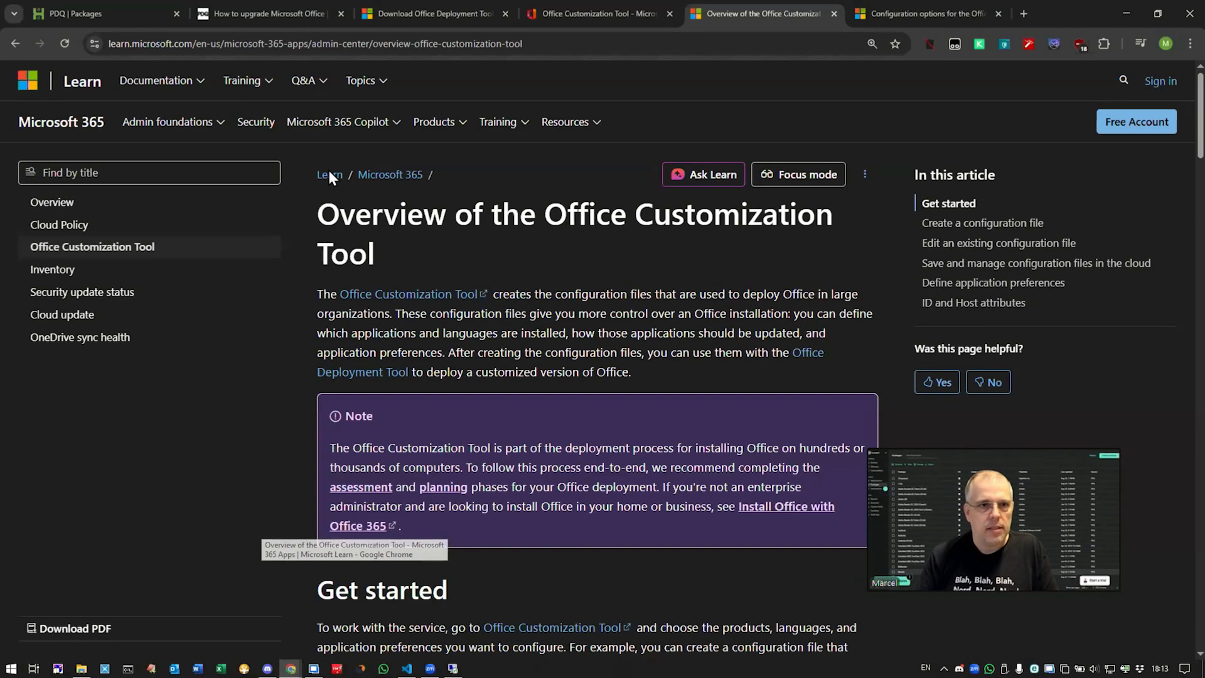
left_click(93, 9)
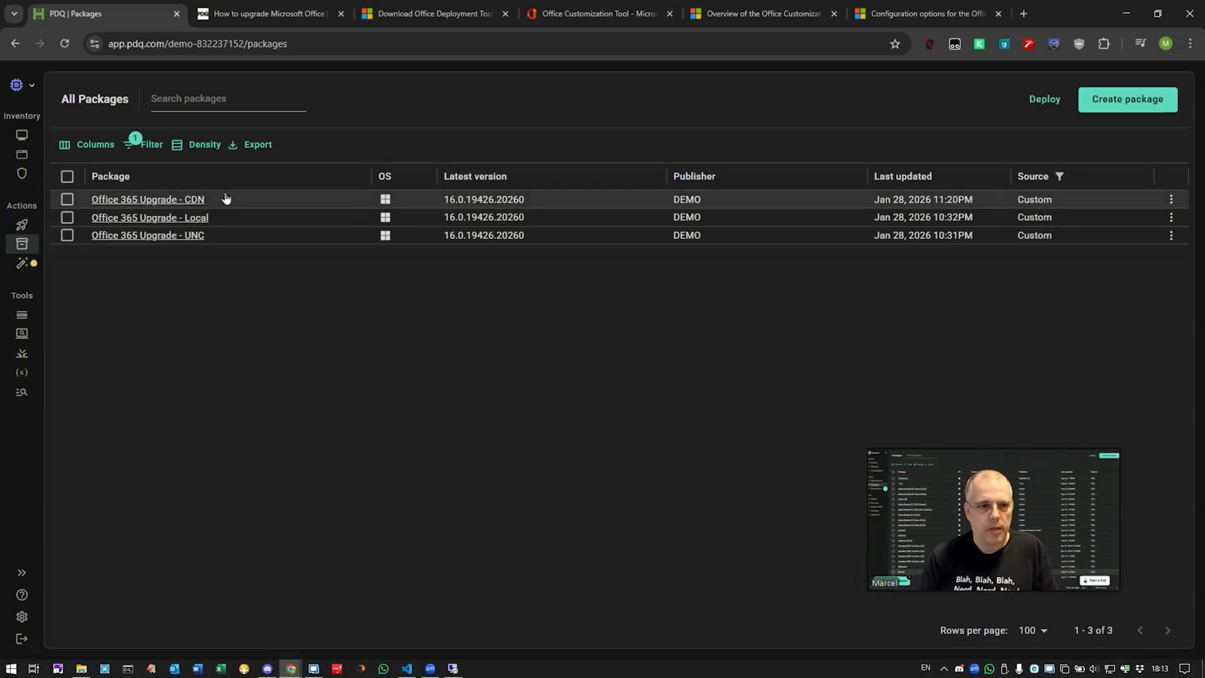
Step: Open Office 365 Upgrade - CDN, note its 60-minute timeout, and view the close-Office-apps step
left_click(187, 201)
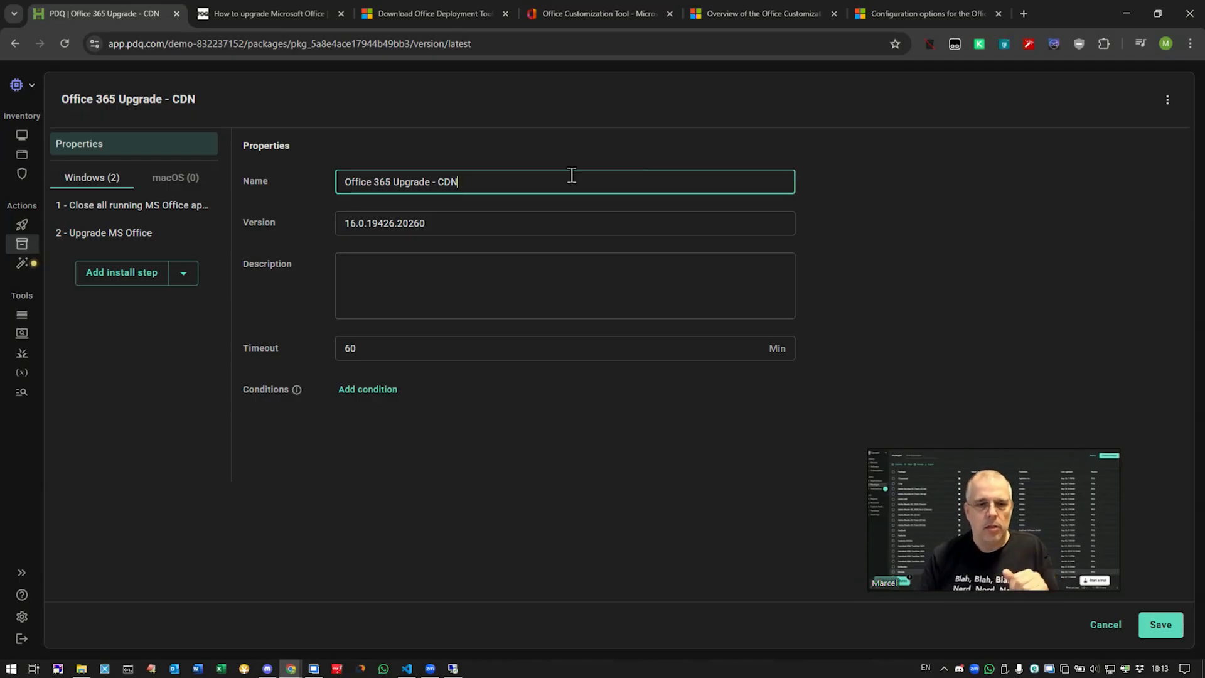
left_click_drag(378, 353, 315, 361)
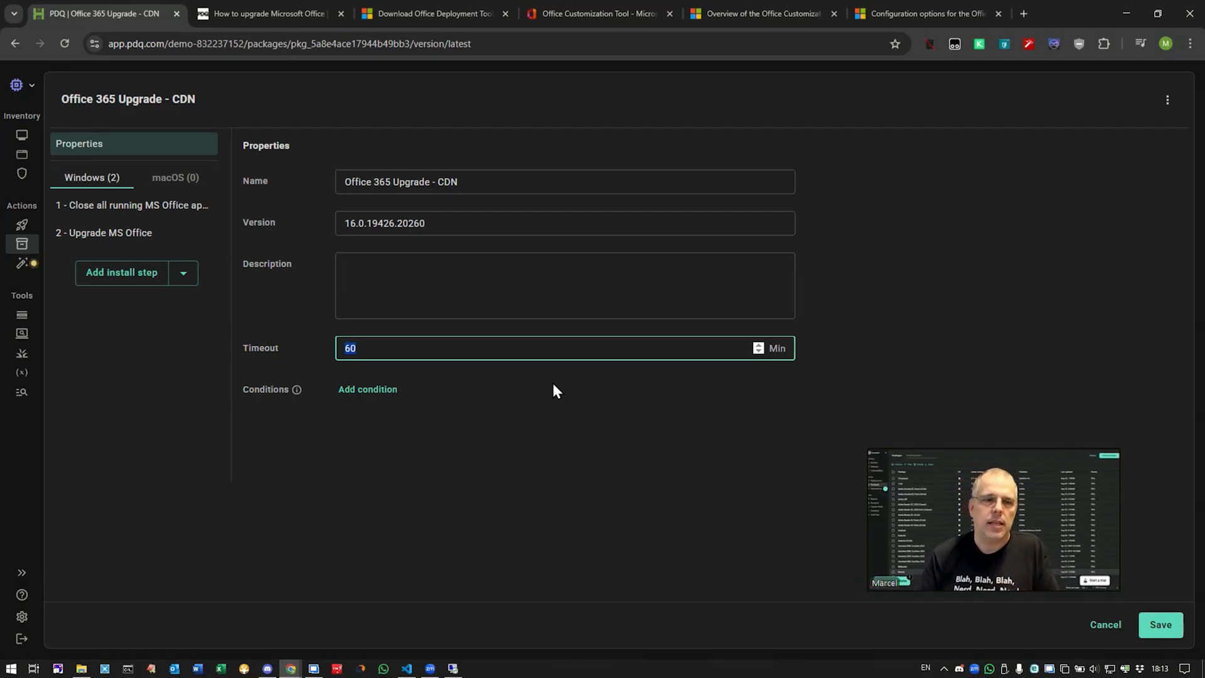
left_click(144, 208)
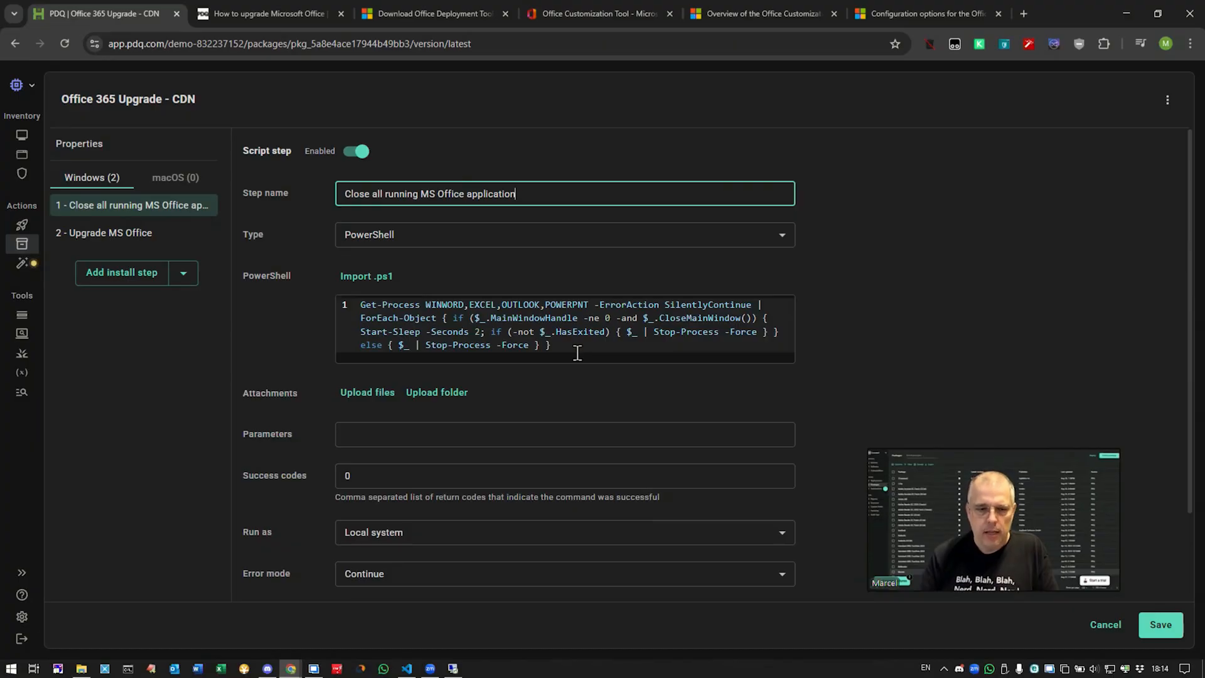
Step: Scroll the close-apps step settings, then go back to the All Packages list
scroll(576, 353, "down", 1)
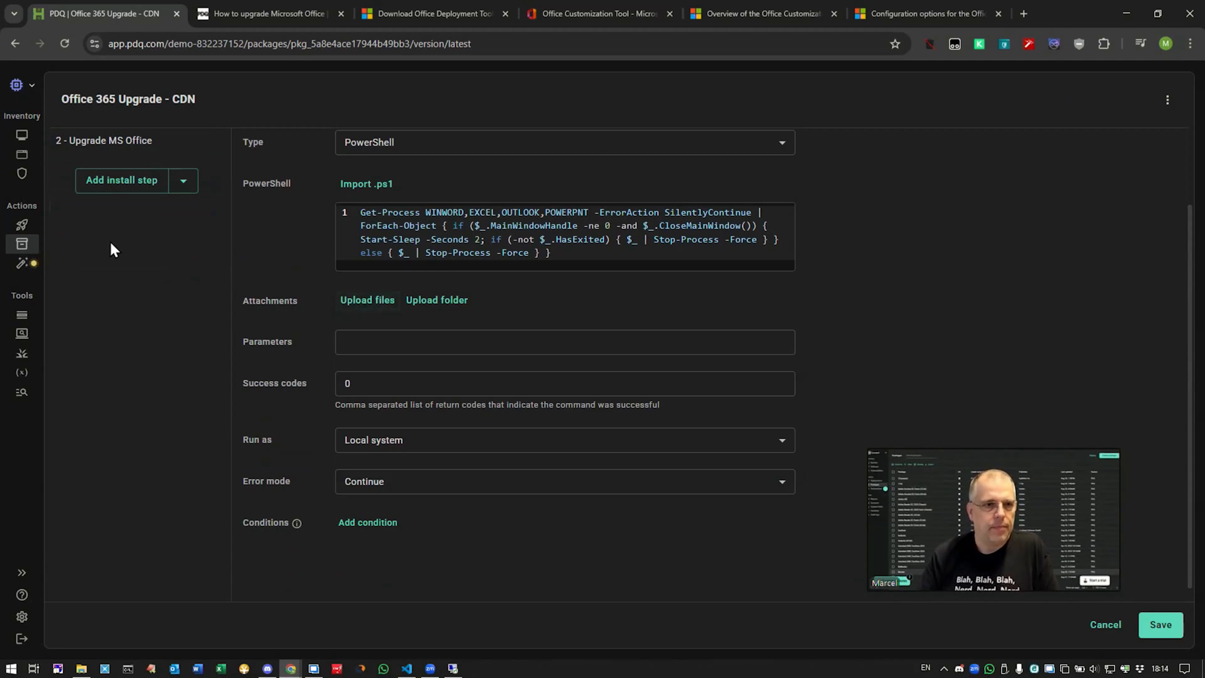
left_click(24, 242)
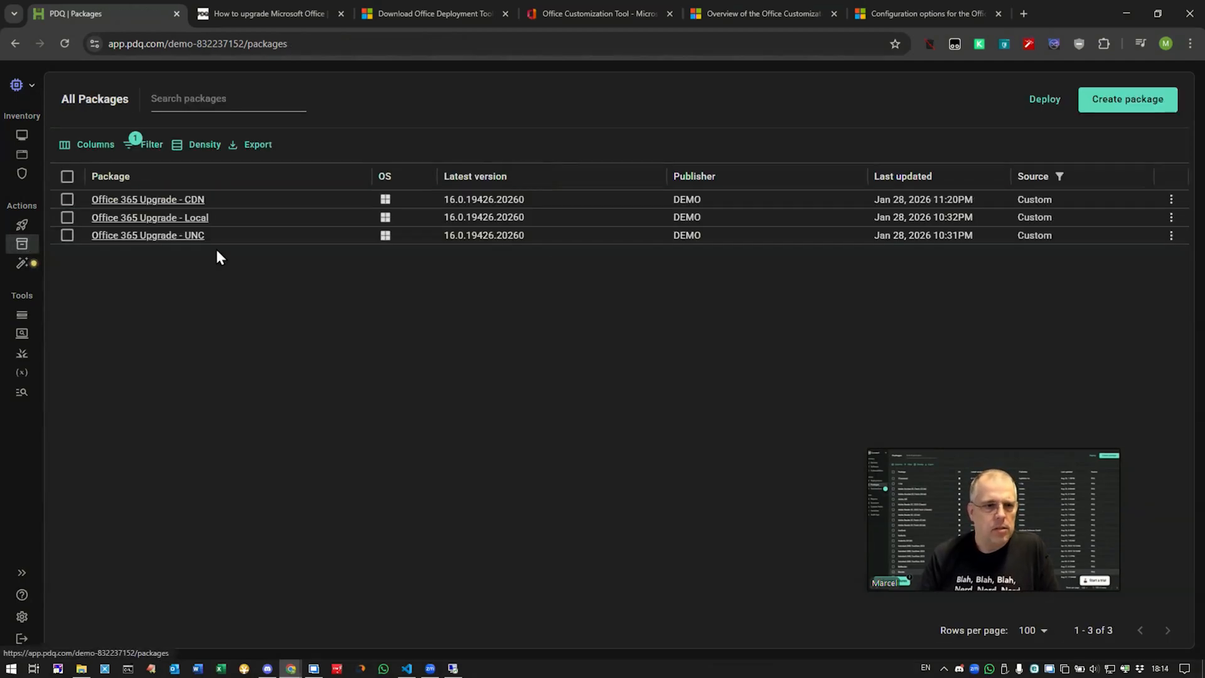
Step: Review the CDN package's Upgrade MS Office script, highlighting the setup.exe /configure install-CDN.xml line
left_click(161, 200)
left_click(145, 233)
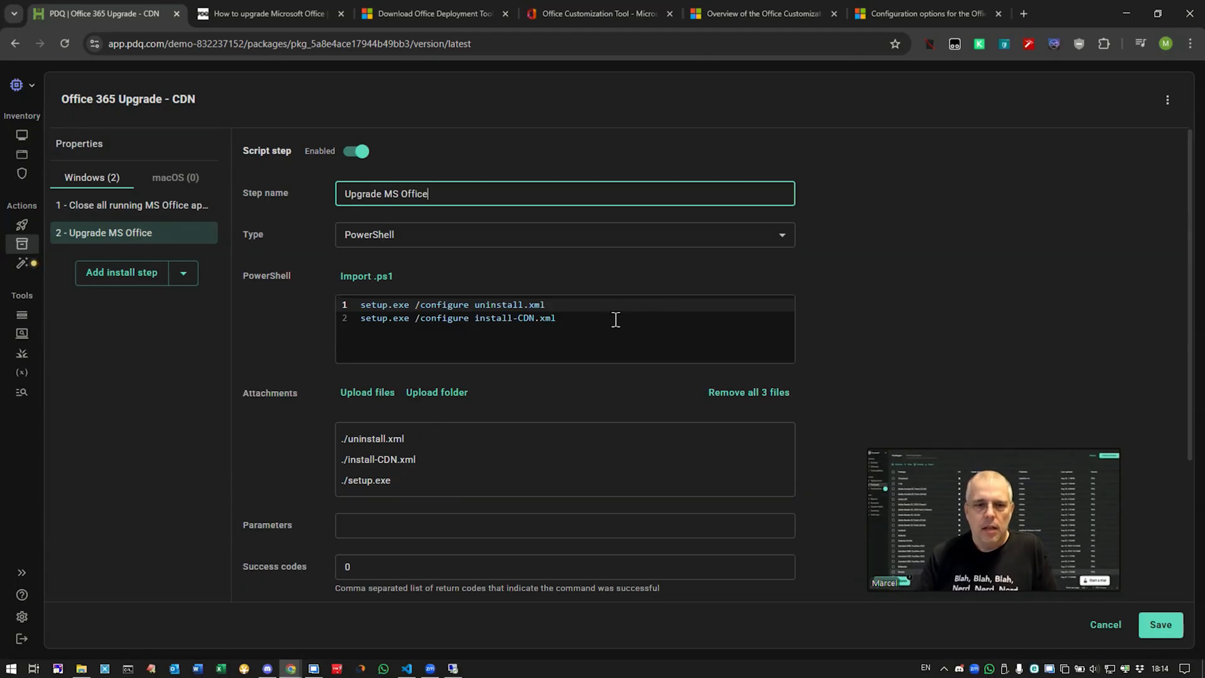
left_click_drag(581, 320, 348, 307)
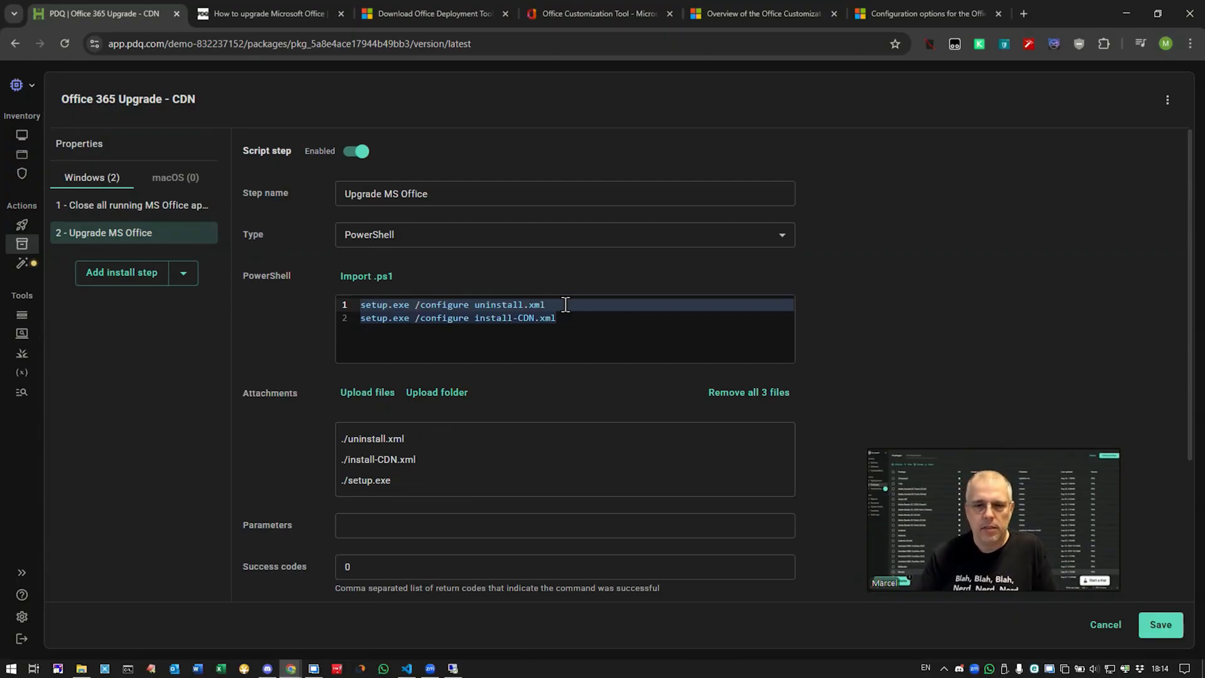
left_click_drag(571, 316, 355, 323)
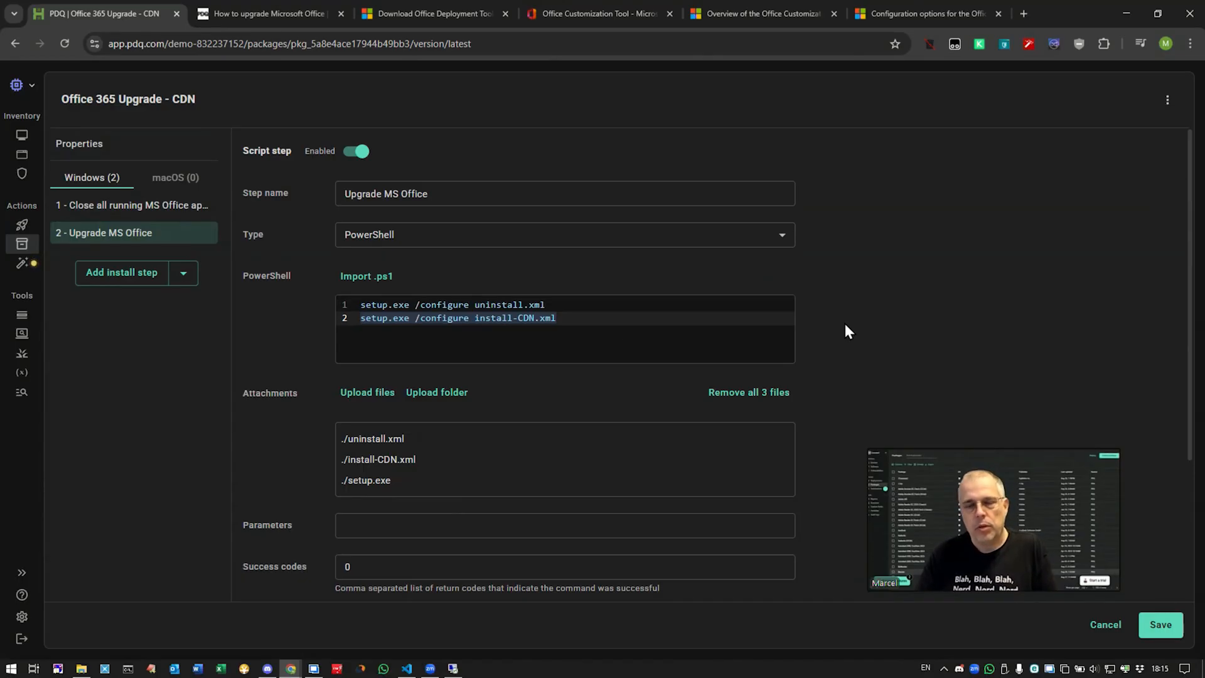
key("shift+End")
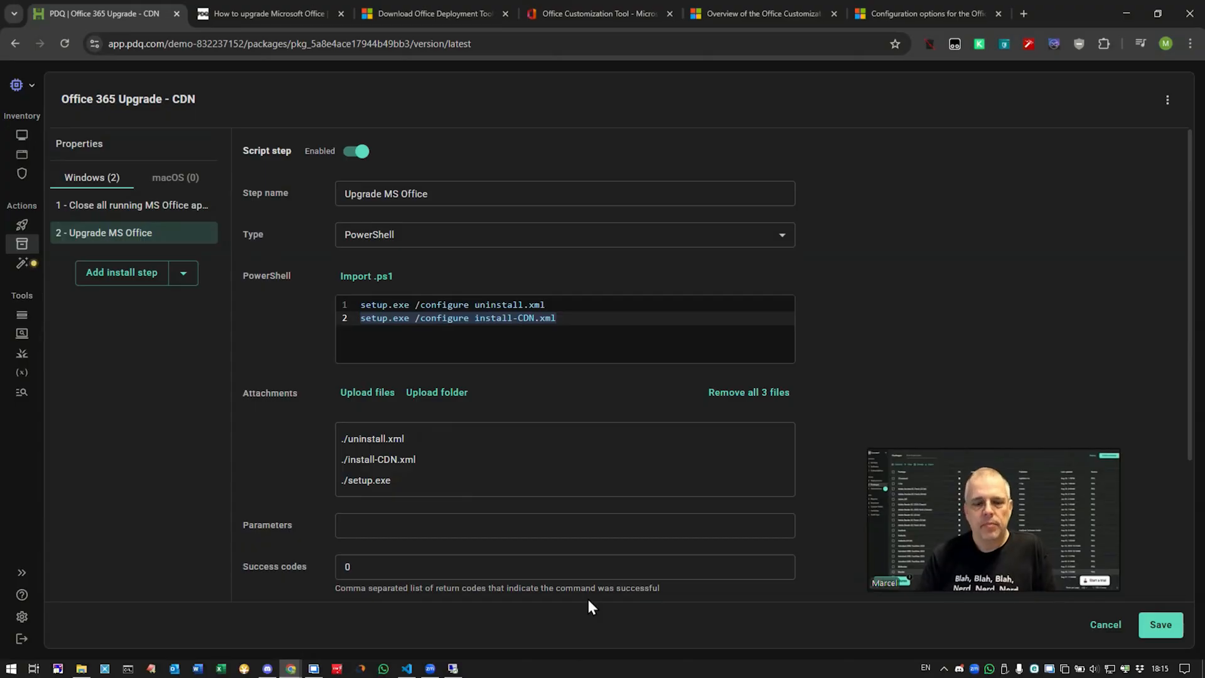
left_click(454, 669)
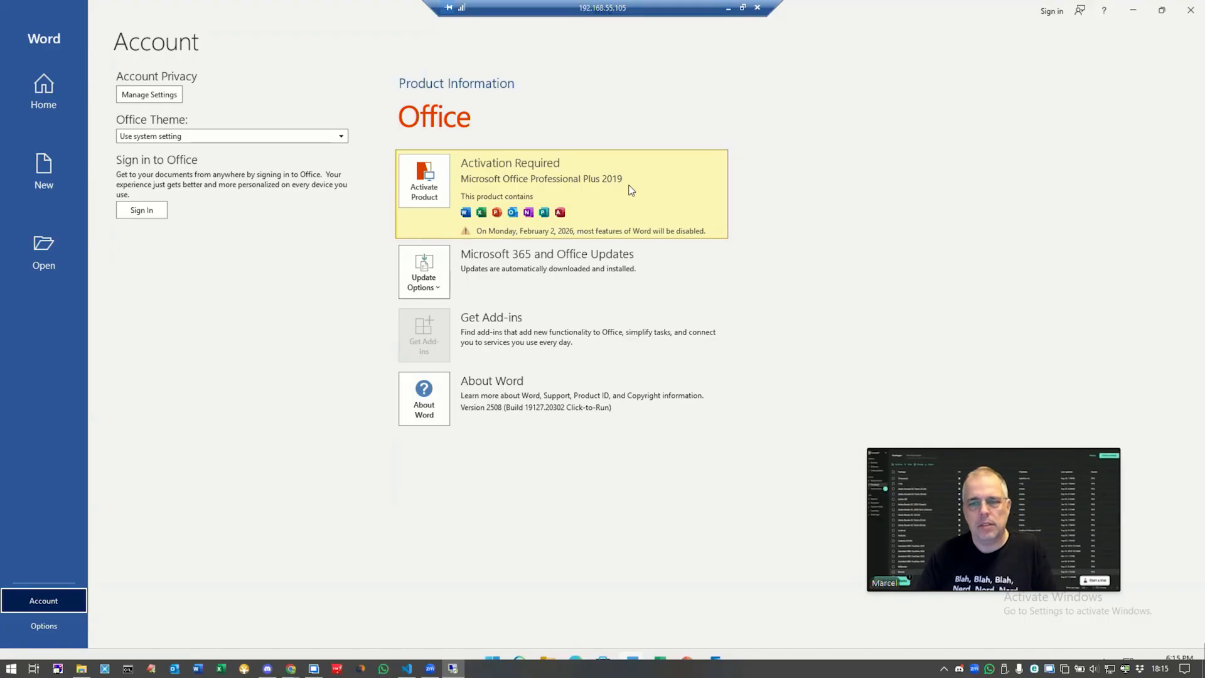
Step: Minimize the remote session after confirming Word shows Professional Plus 2019, version 2508
left_click(729, 10)
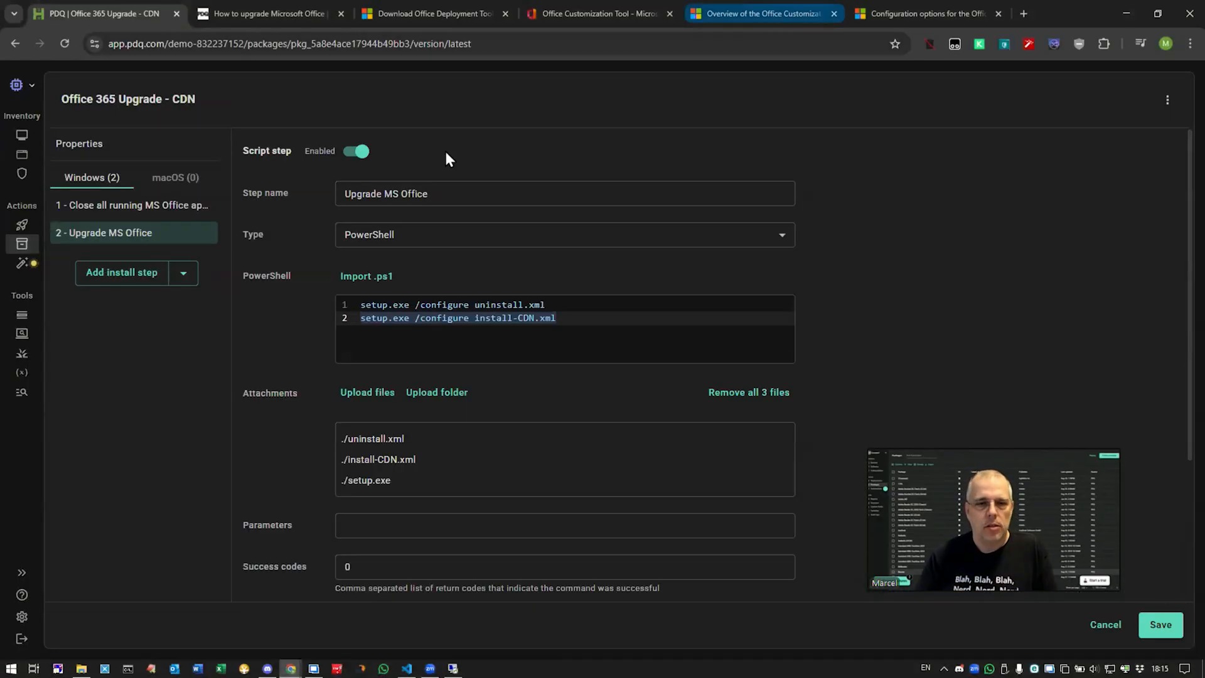
Step: Deploy the Office 365 Upgrade - CDN package to the PDQ-DEMO device
left_click(24, 137)
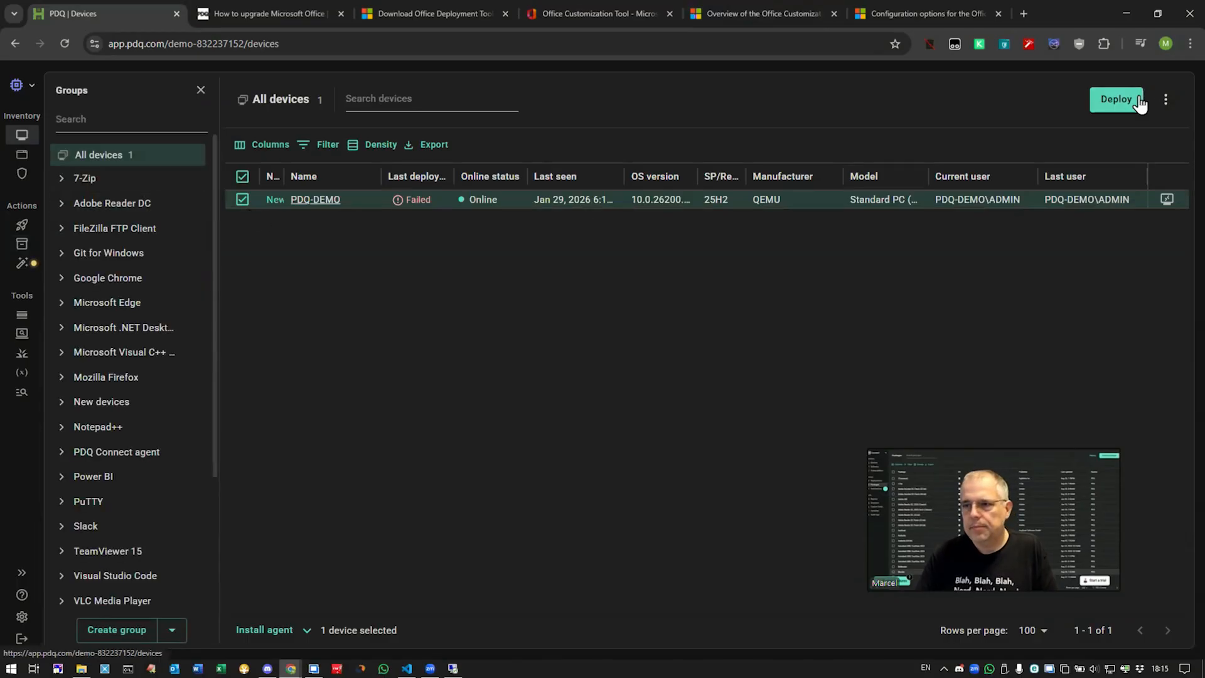
left_click(1117, 99)
left_click(291, 316)
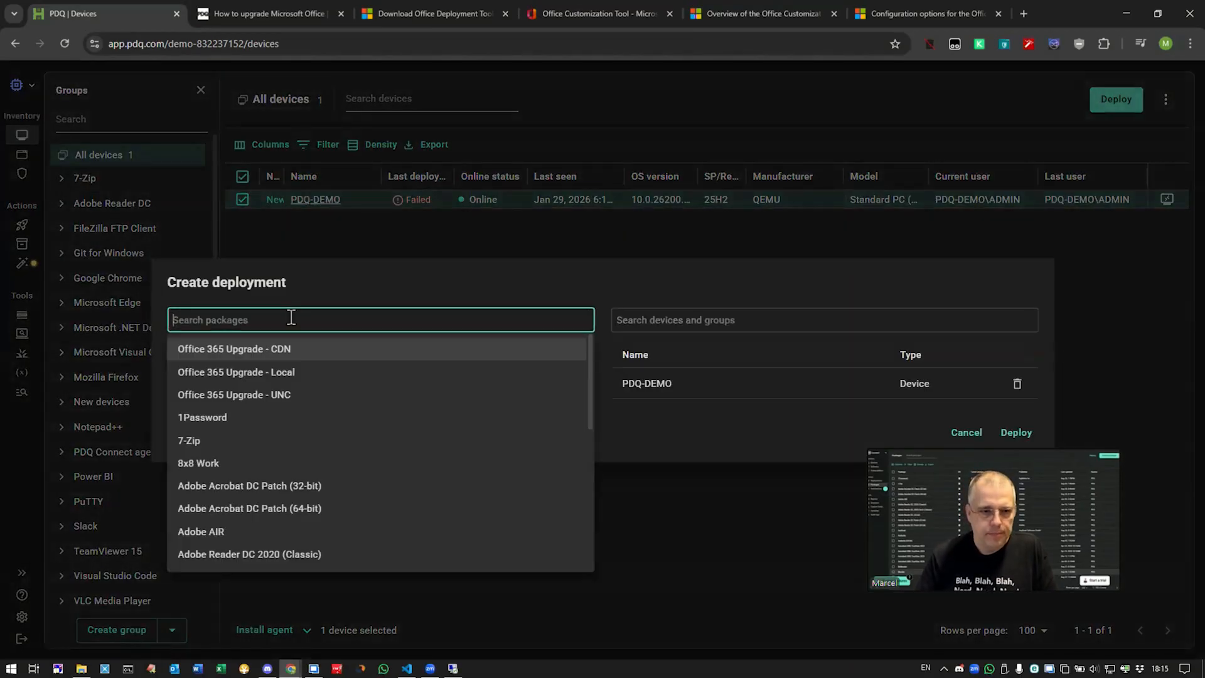
left_click(289, 348)
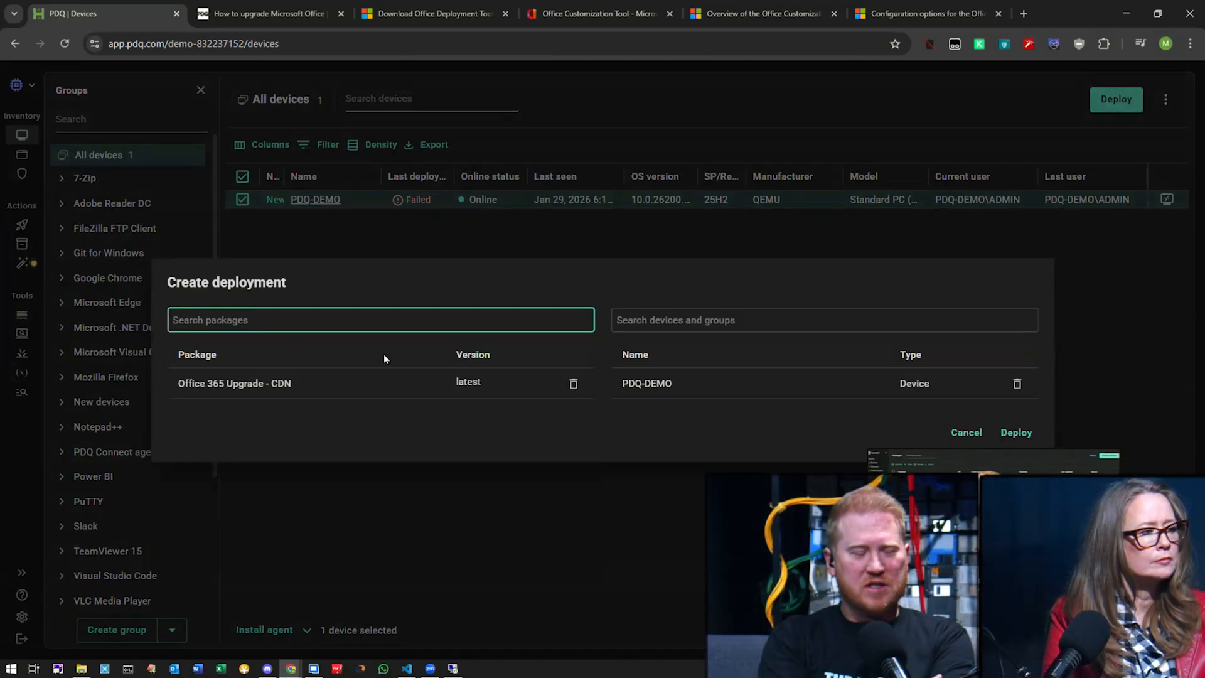
left_click(1017, 433)
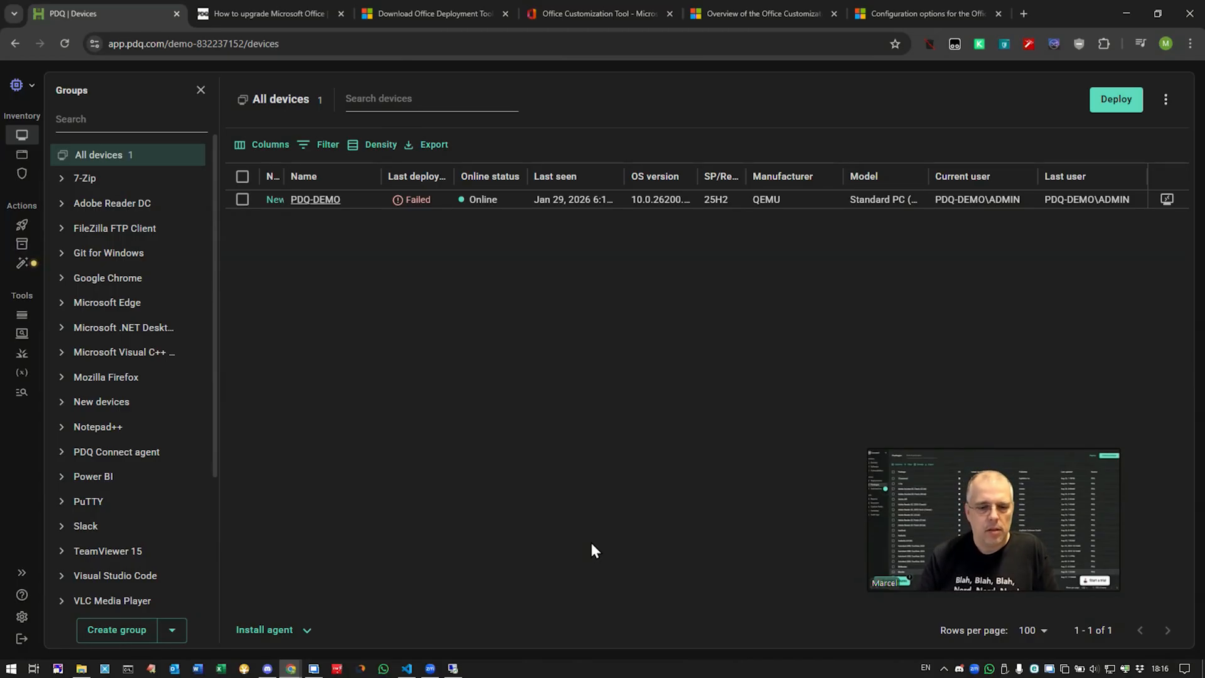
Step: Close Word on the remote device, minimize the RDP session, and show the Packages list
left_click(452, 668)
left_click(452, 669)
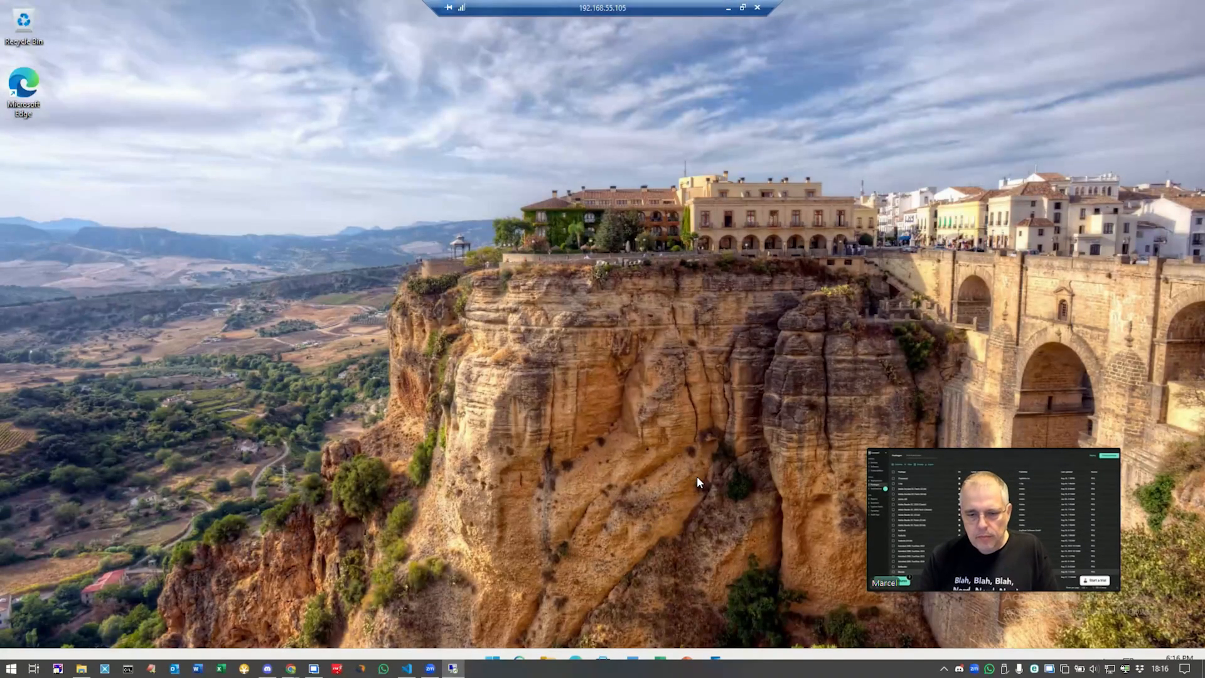
left_click(728, 10)
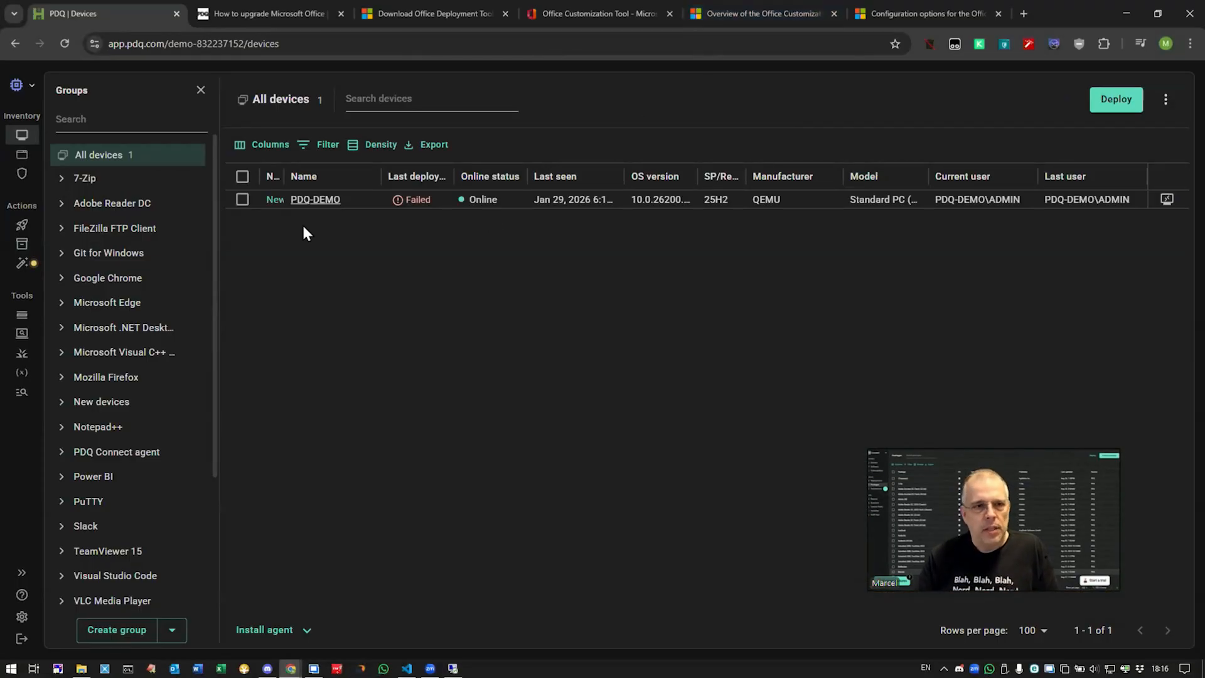
left_click(22, 246)
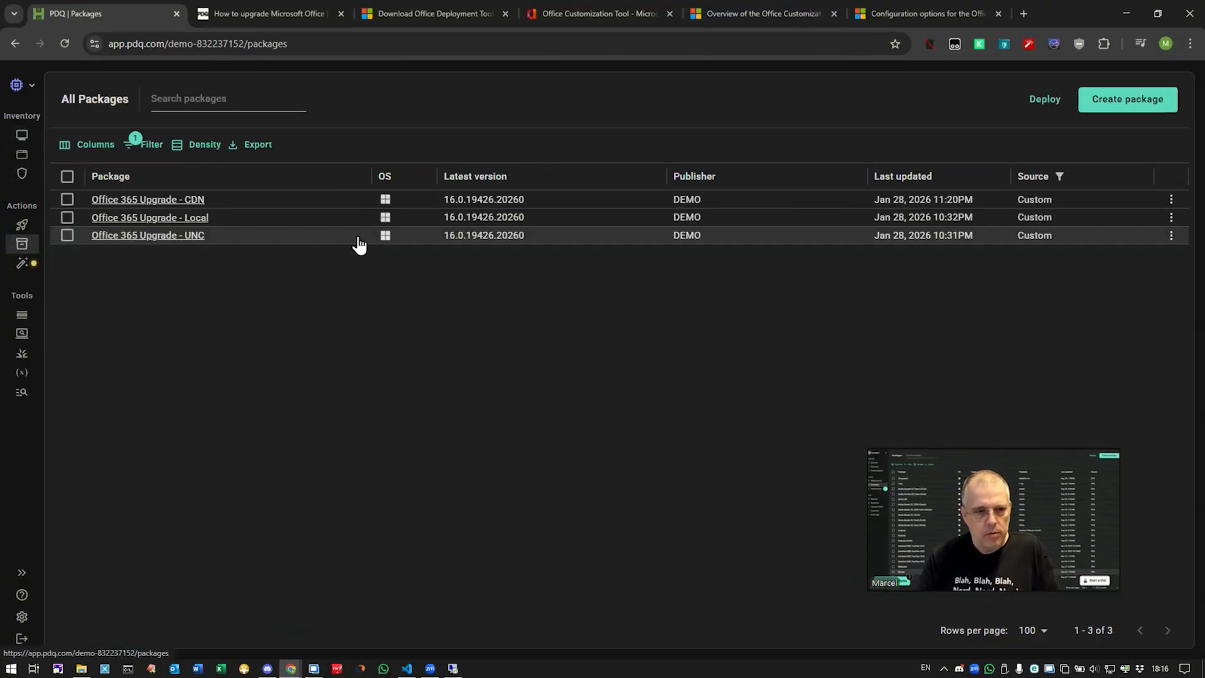
Step: Inspect the UNC package's Upgrade MS Office step running uninstall.xml then install-UNC.xml, then return to VS Code
left_click(157, 236)
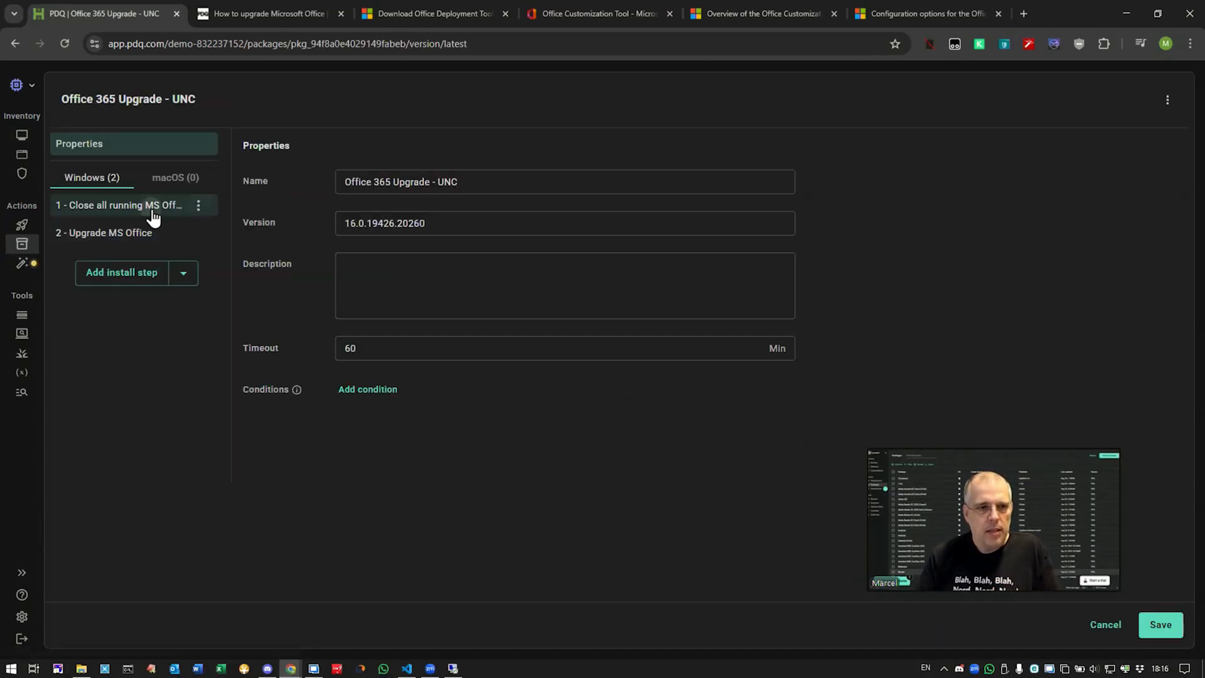
left_click(154, 213)
left_click(137, 232)
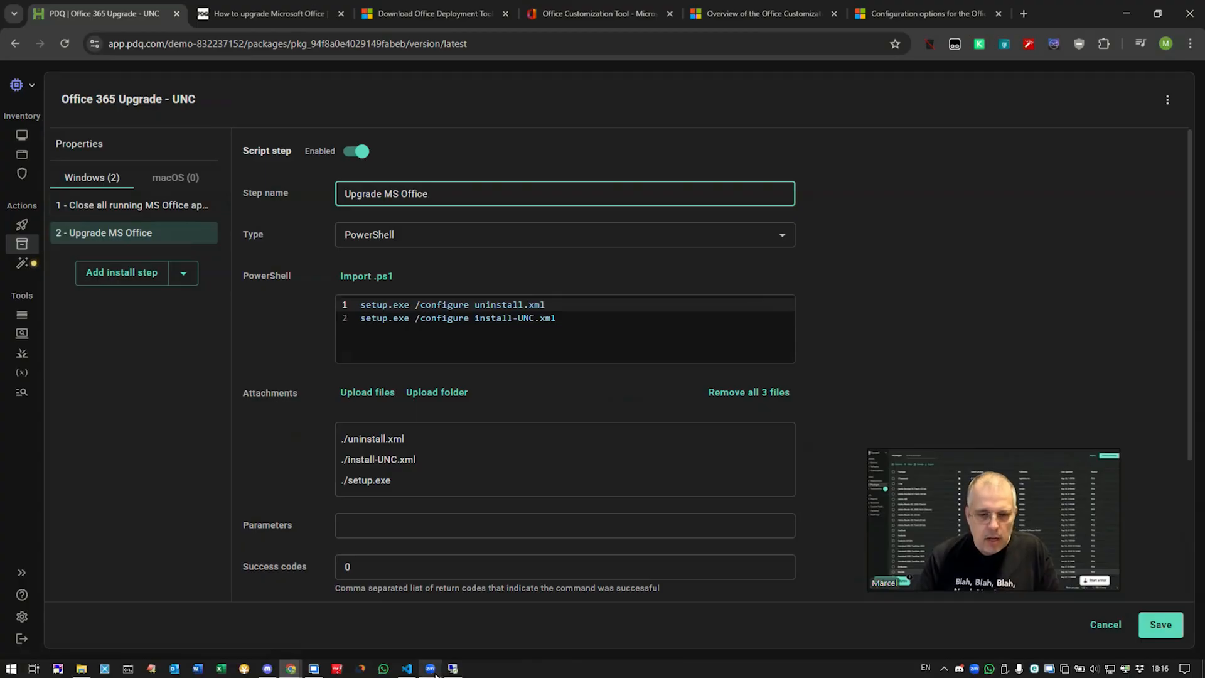
mouse_move(435, 675)
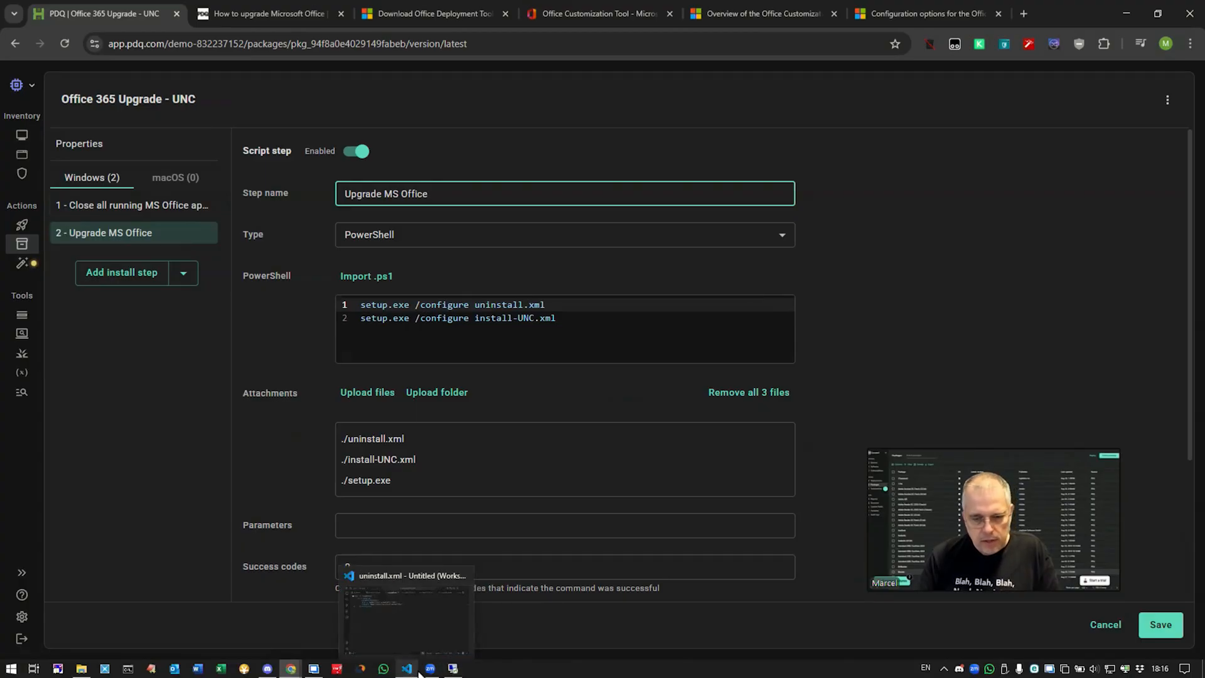
left_click(430, 672)
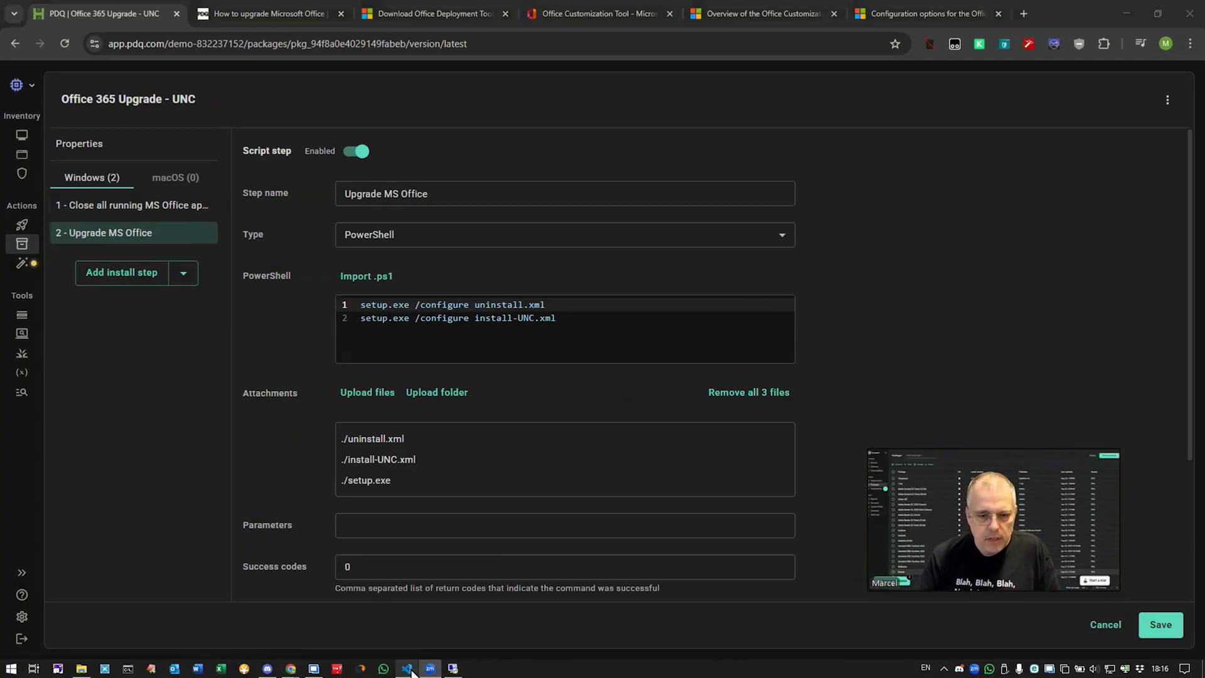
left_click(408, 669)
Step: Show install-UNC.xml with its SourcePath \\server\Install\365 in VS Code
left_click(661, 150)
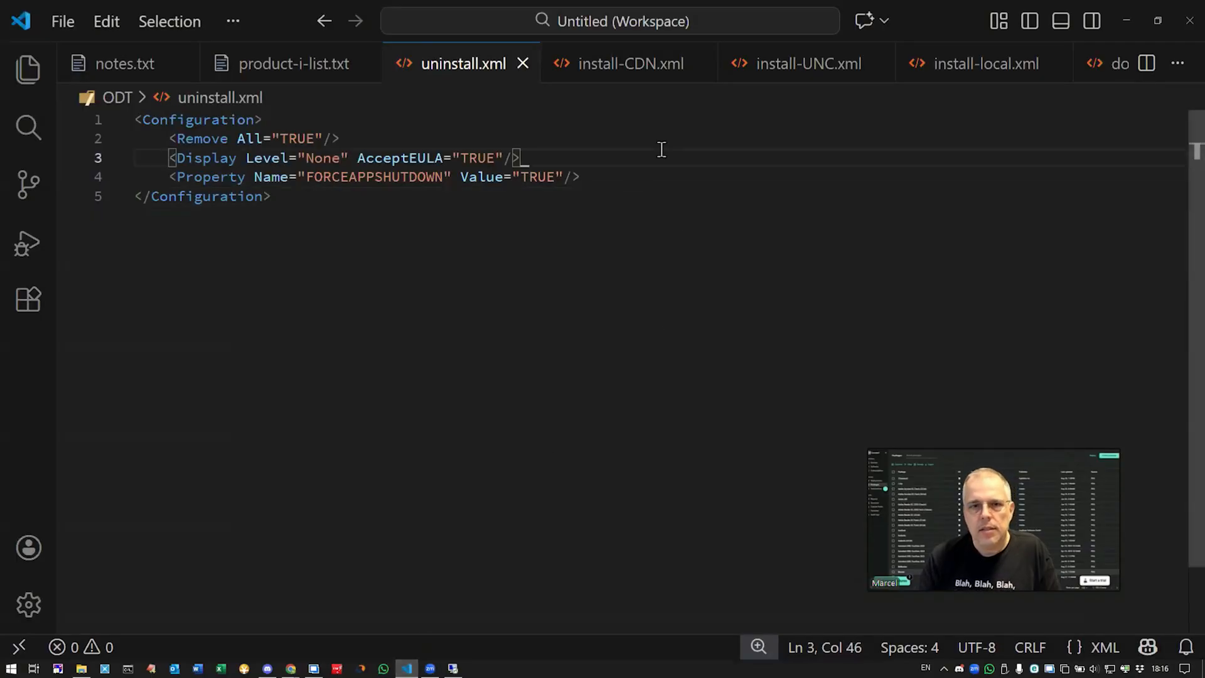
left_click(830, 64)
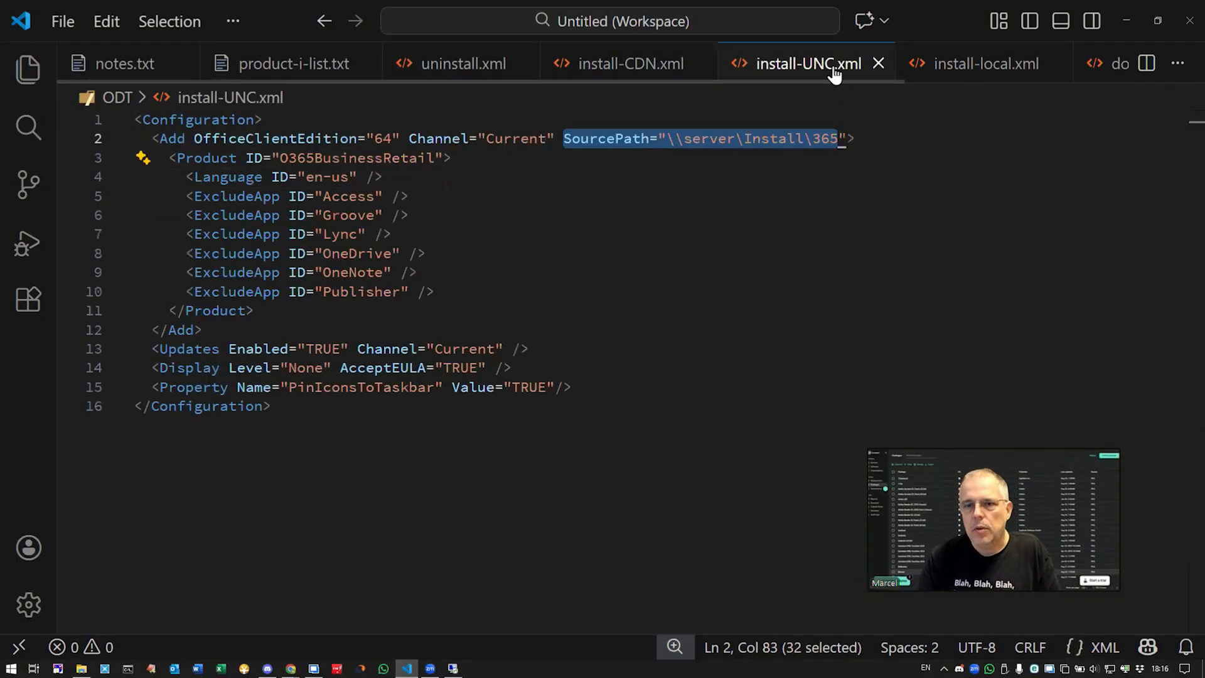
left_click(569, 183)
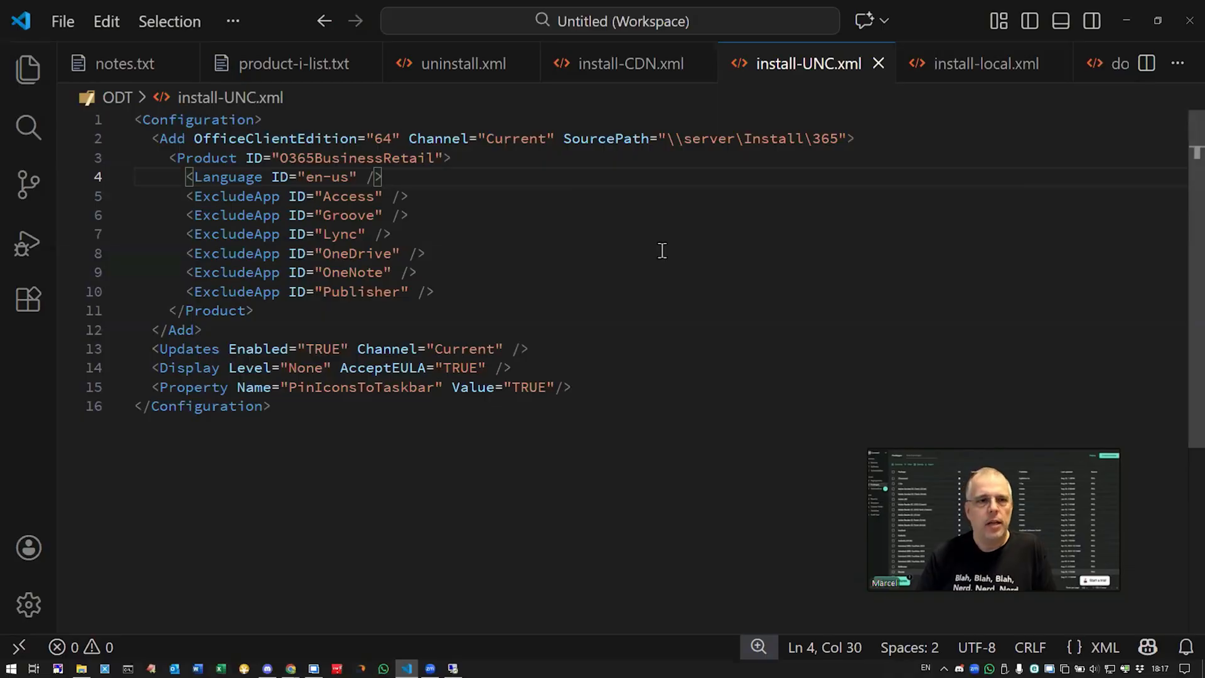
Step: In notes.txt, highlight the 'Windows File Share' and read-access permission notes, then minimize VS Code
left_click(128, 61)
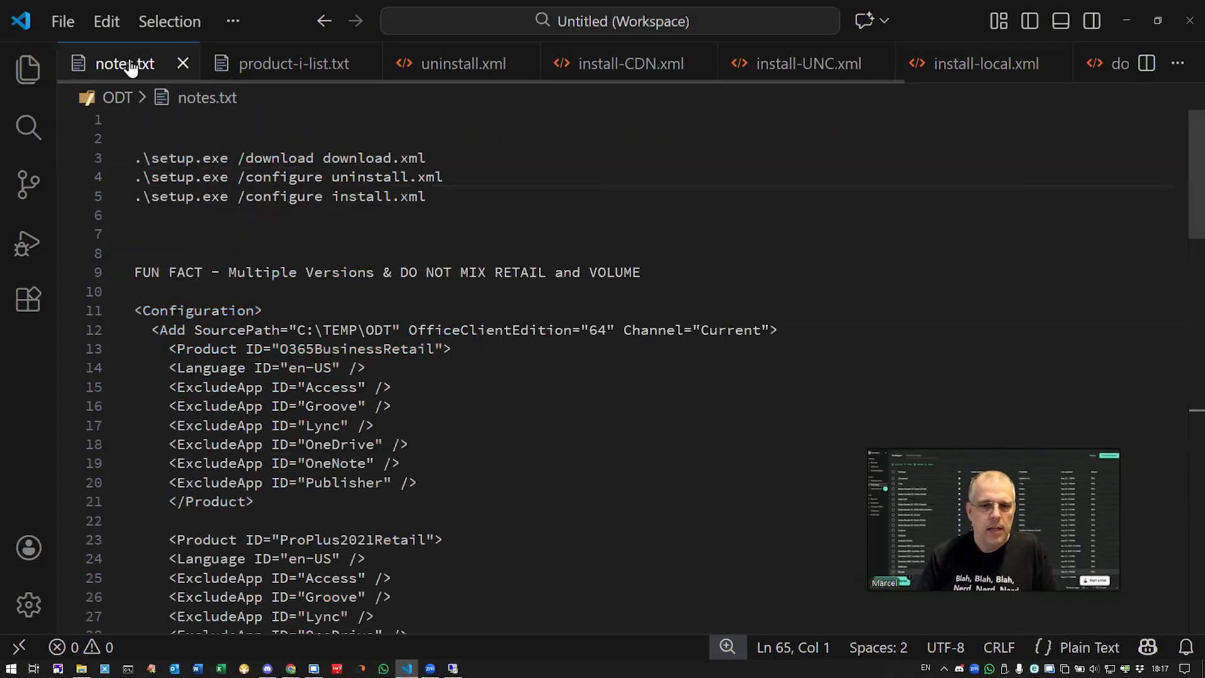
scroll(632, 307, "down", 6)
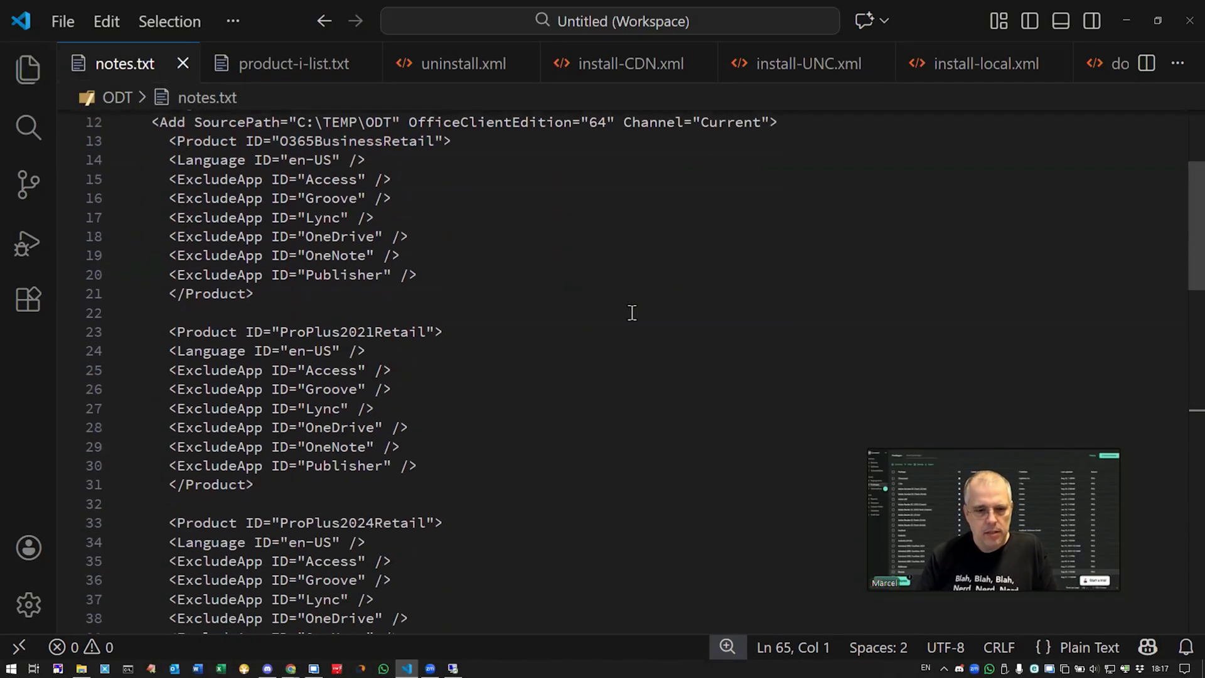
scroll(632, 312, "down", 8)
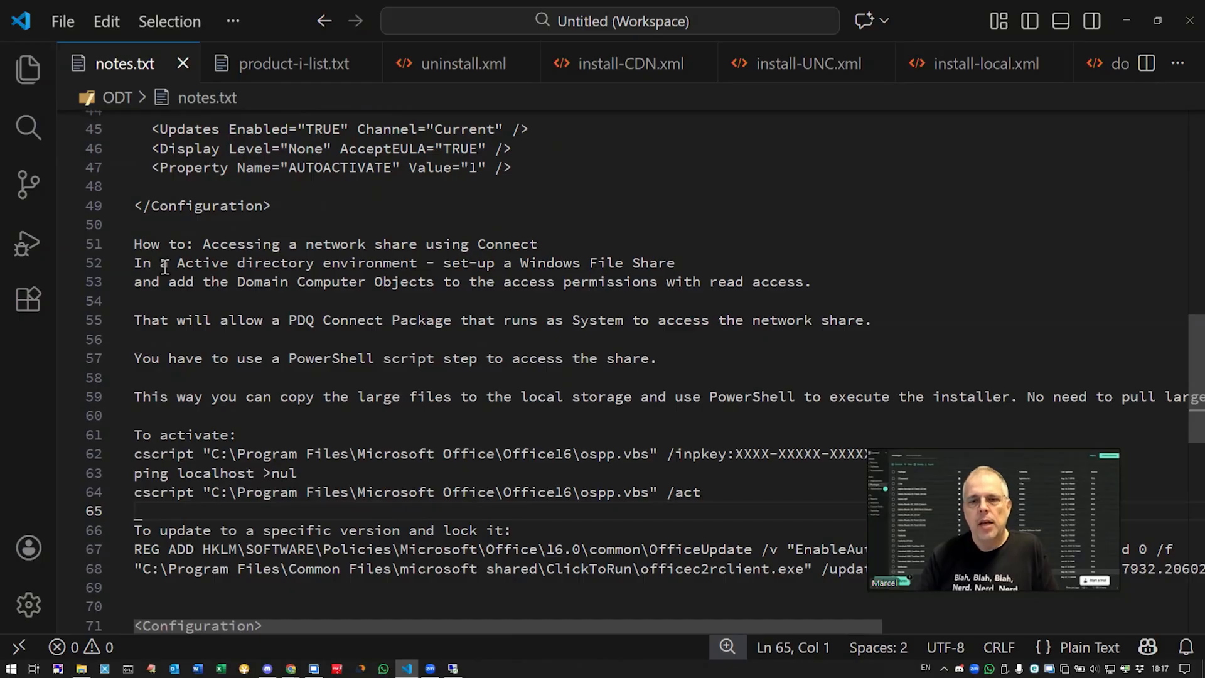
left_click(678, 264)
left_click(530, 264, "shift")
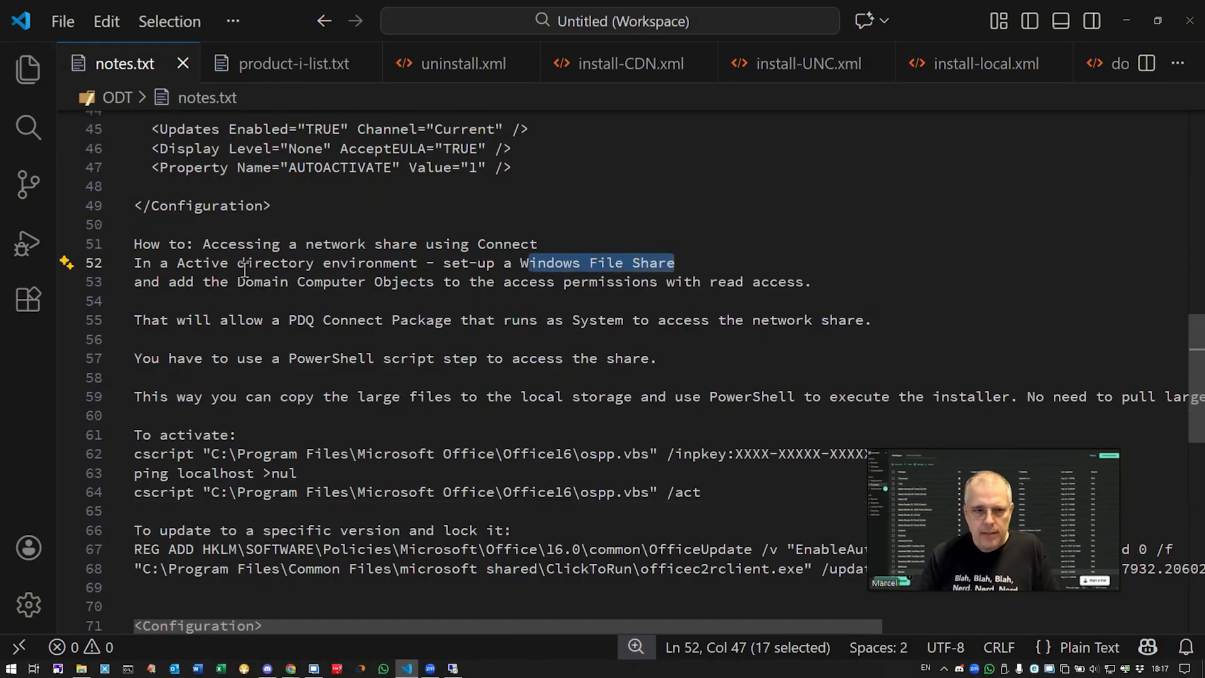
left_click_drag(237, 281, 419, 291)
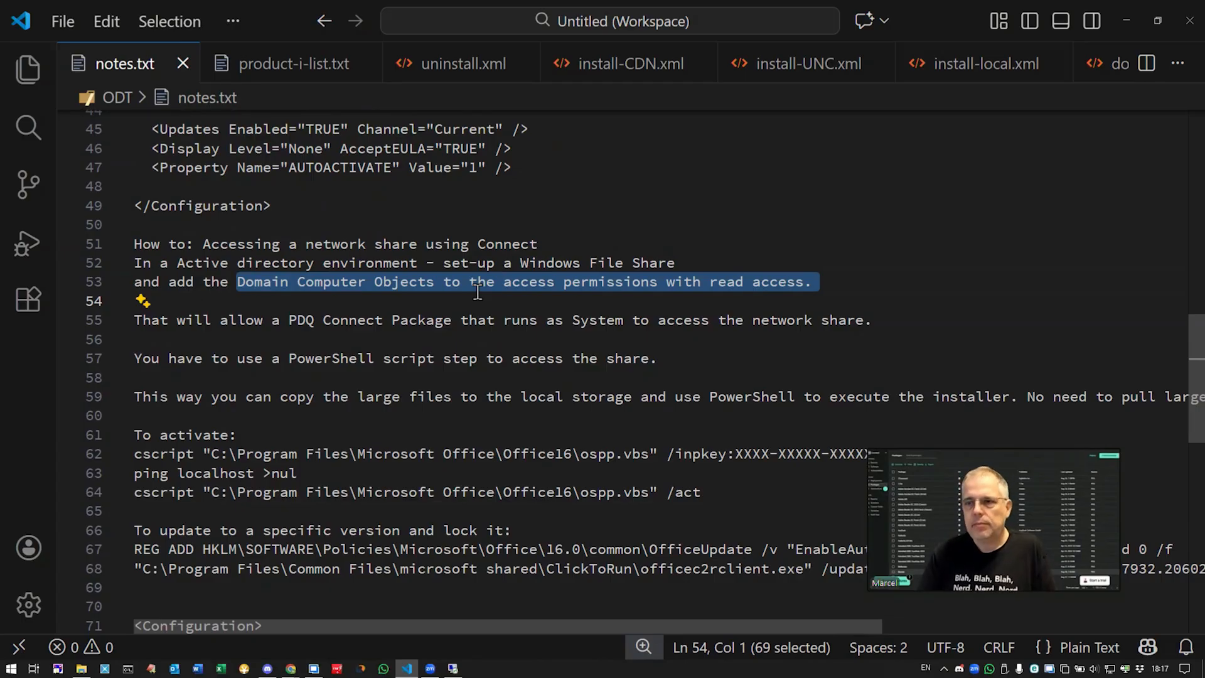
left_click(1134, 19)
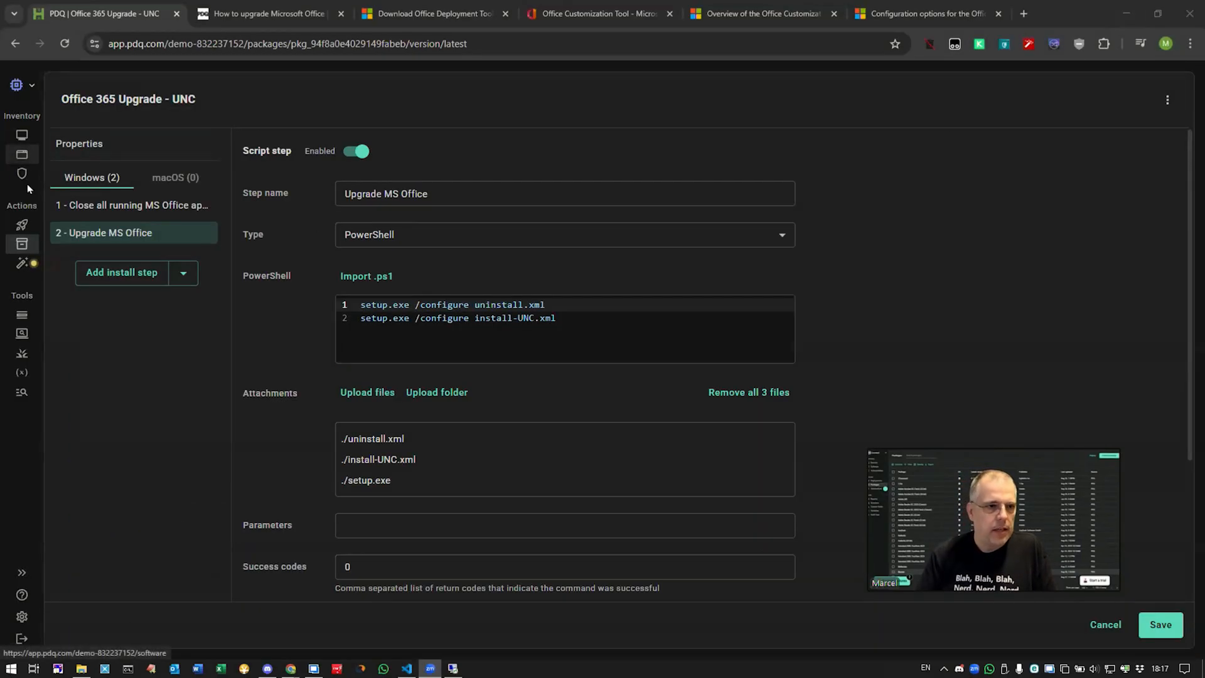
Step: Open the Office 365 Upgrade - Local package's Upgrade MS Office step with its 18 attached files
left_click(24, 246)
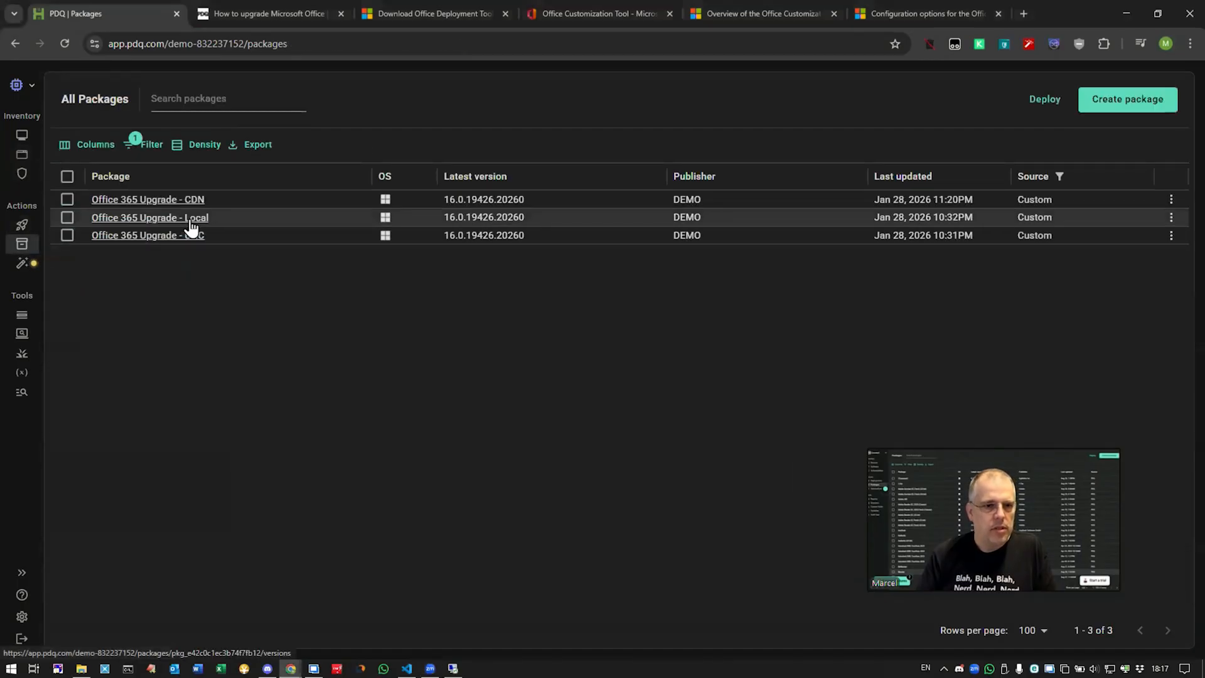
left_click(190, 219)
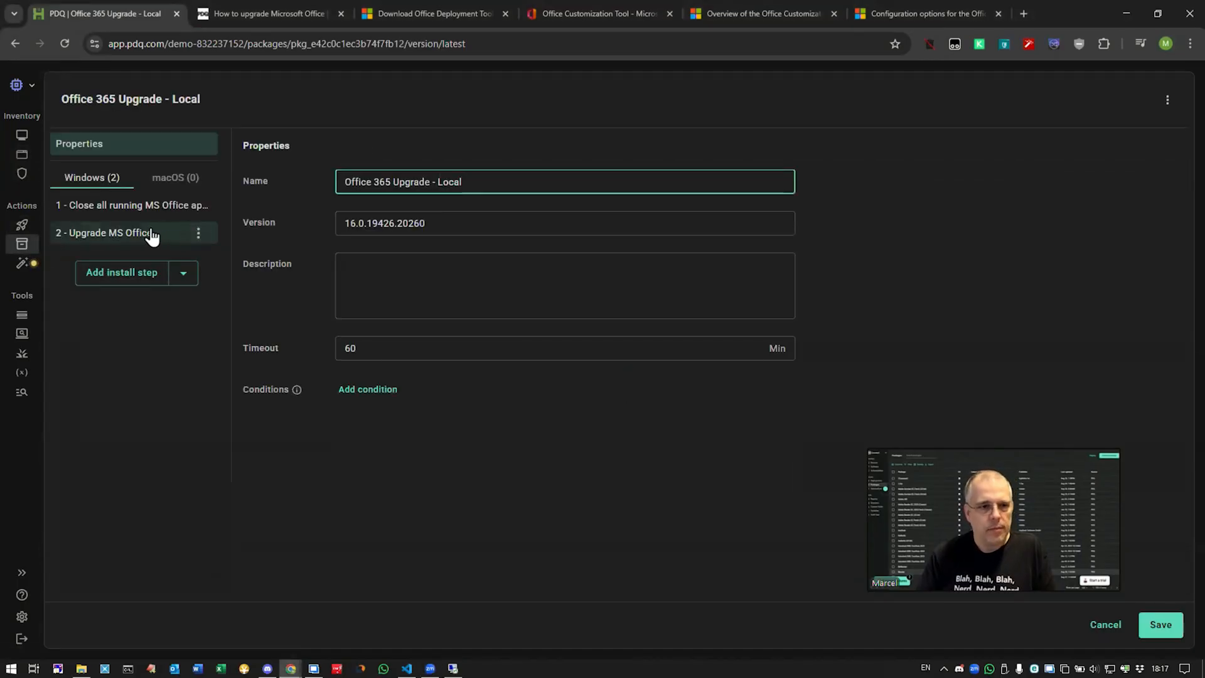
left_click(141, 235)
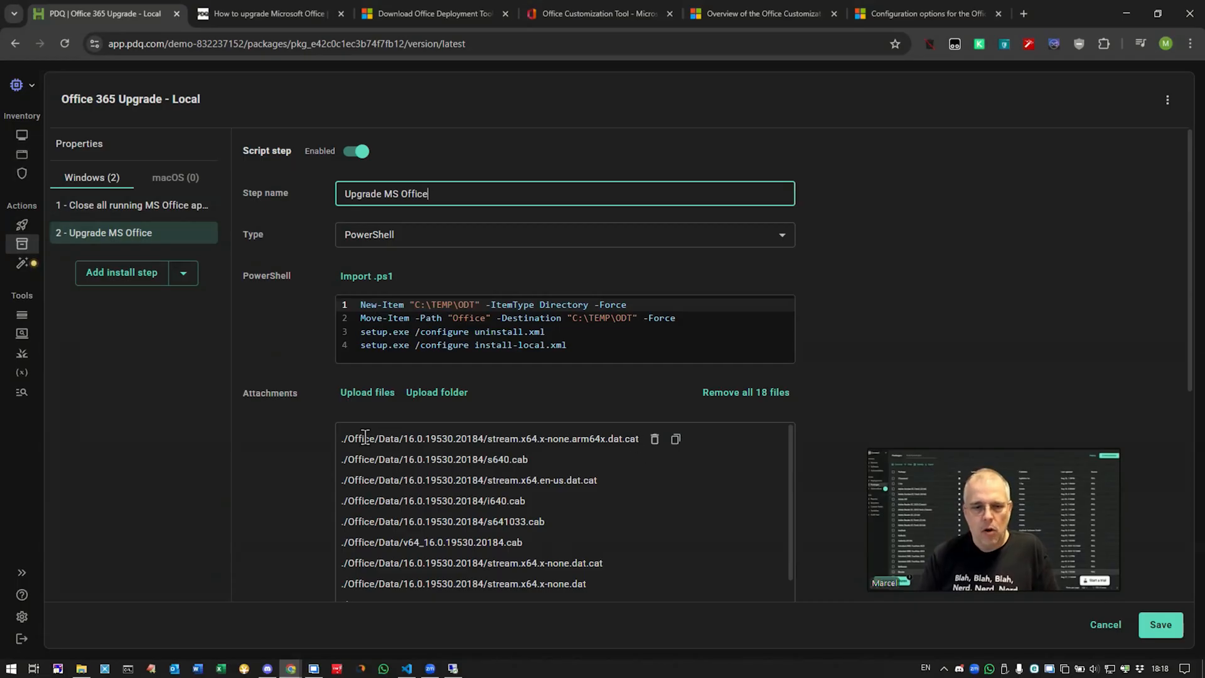
Step: Walk through the Local script, highlighting the C:\TEMP\ODT destination and the install-local.xml command line
left_click_drag(636, 318, 591, 317)
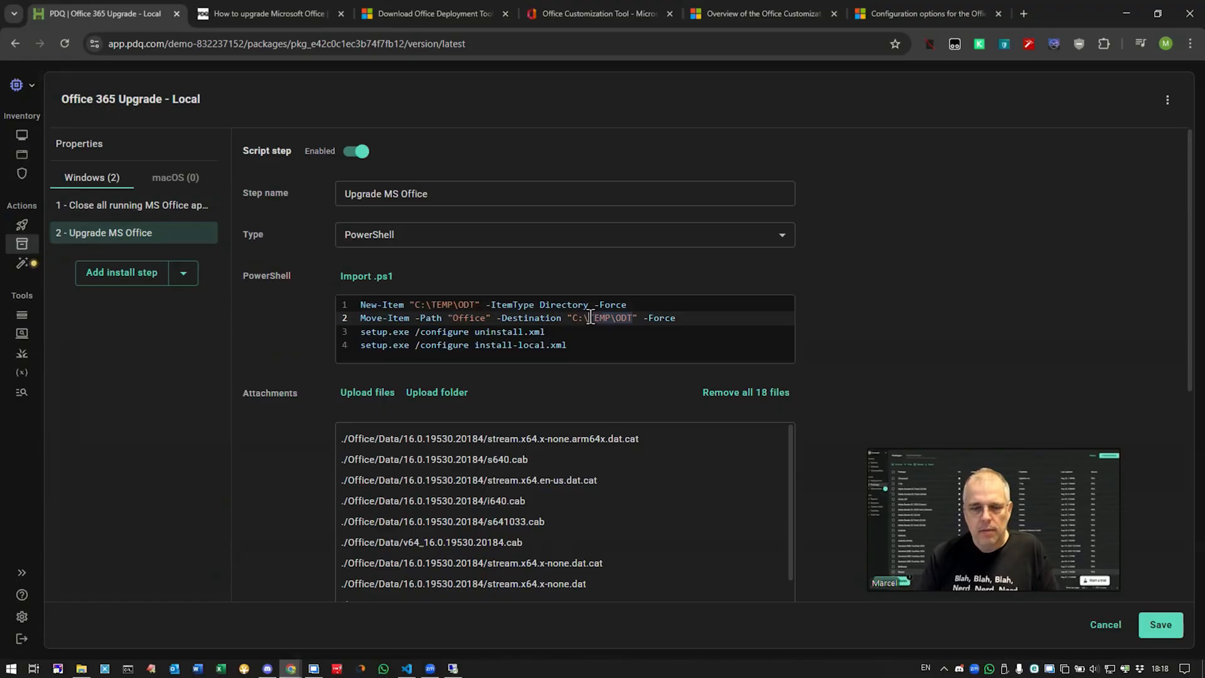
left_click(582, 324)
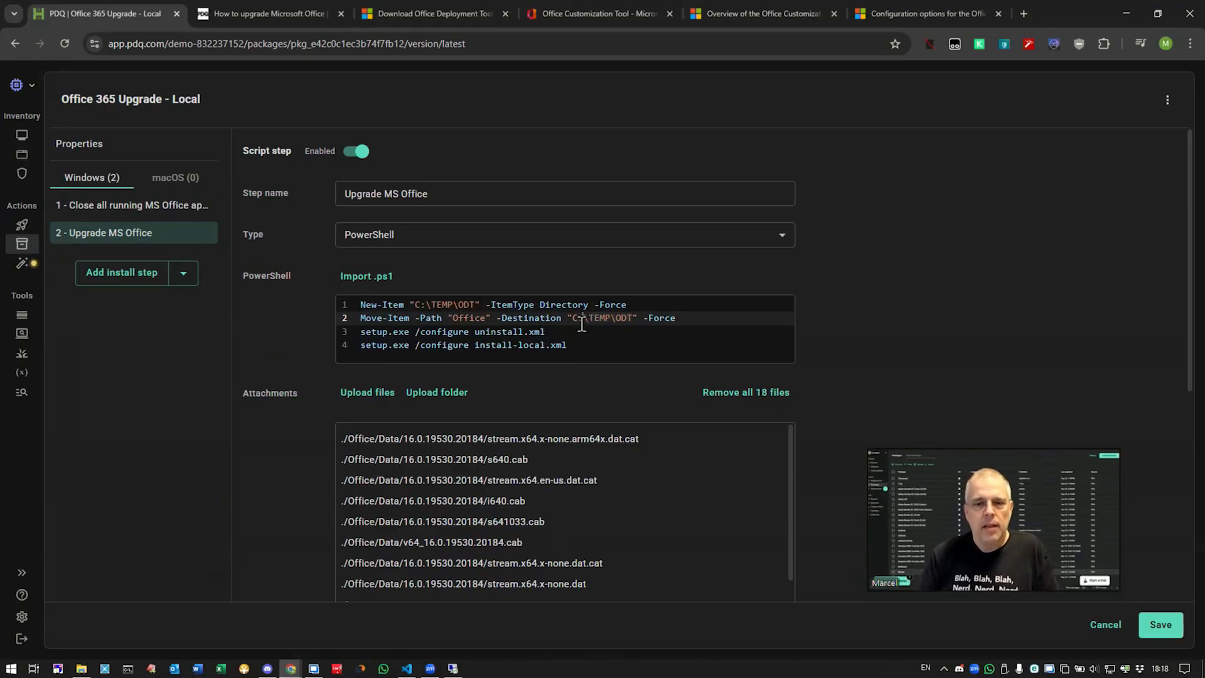
left_click(551, 332)
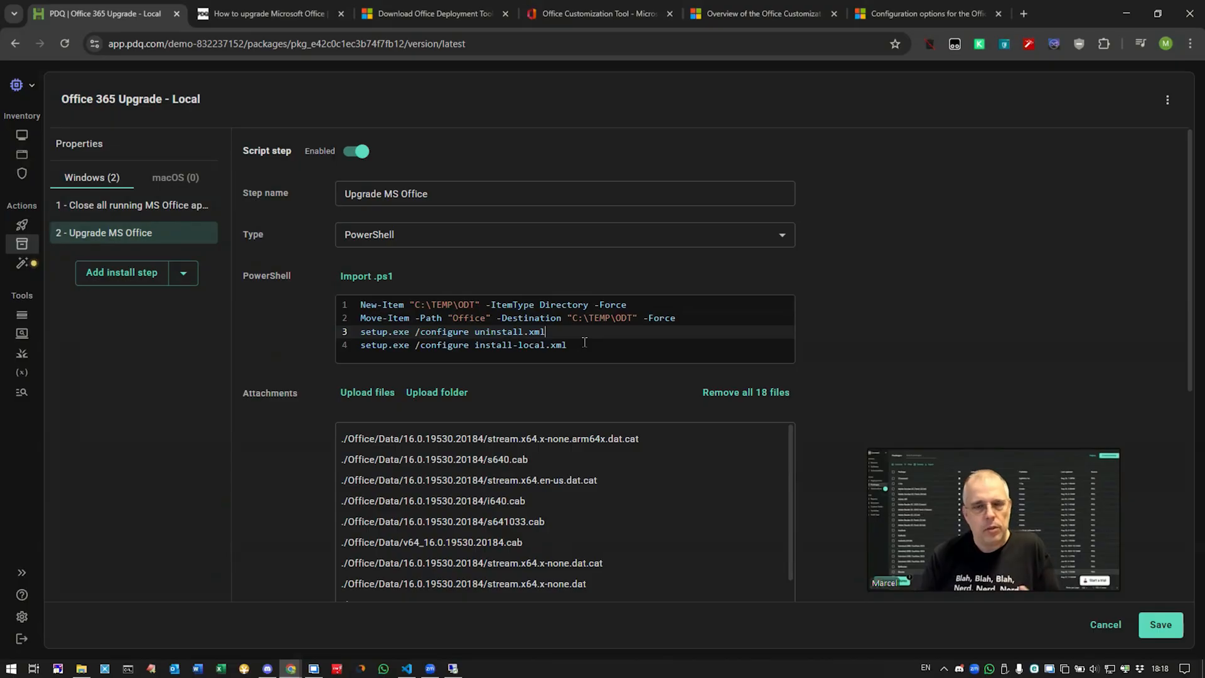
left_click(548, 344)
triple_click(547, 344)
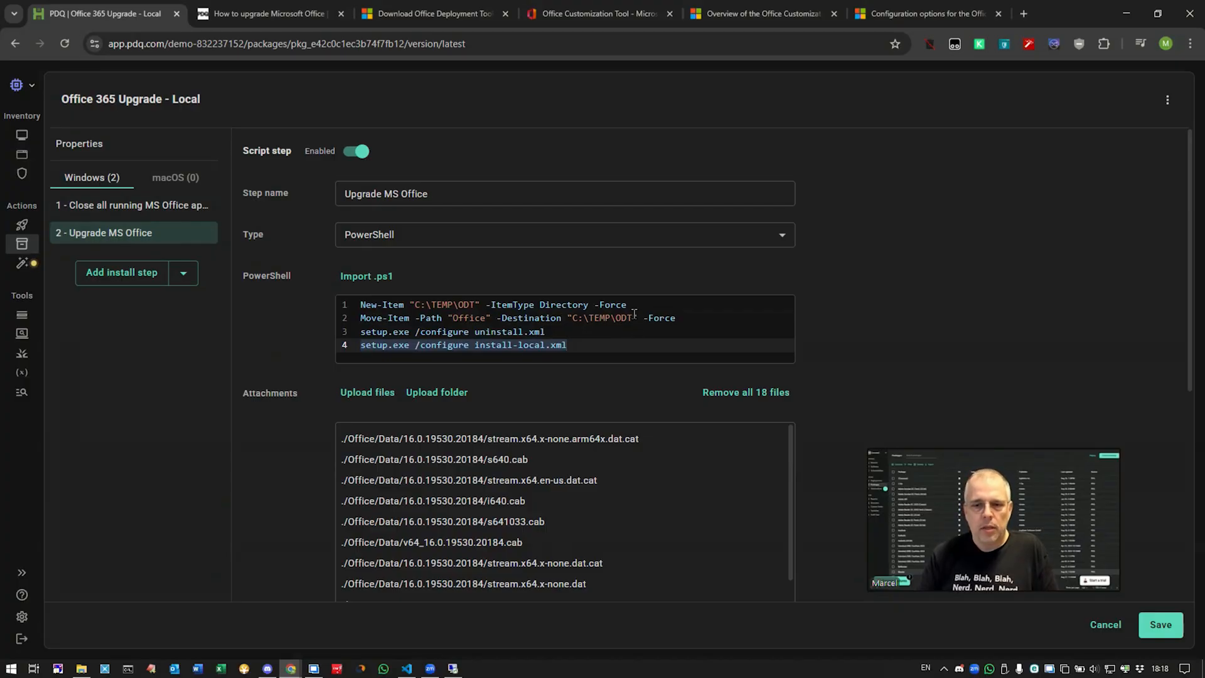
left_click(611, 317)
left_click_drag(601, 315, 573, 316)
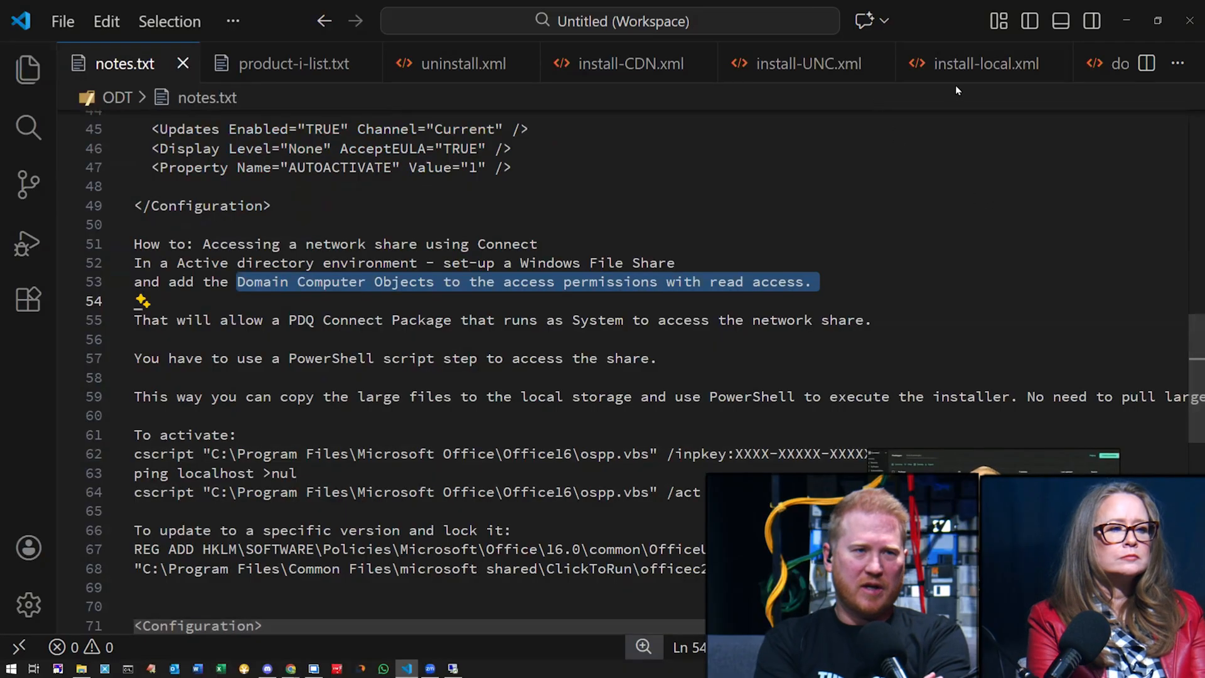
Step: Show install-local.xml with SourcePath C:\TEMP\ODT in VS Code
left_click(970, 80)
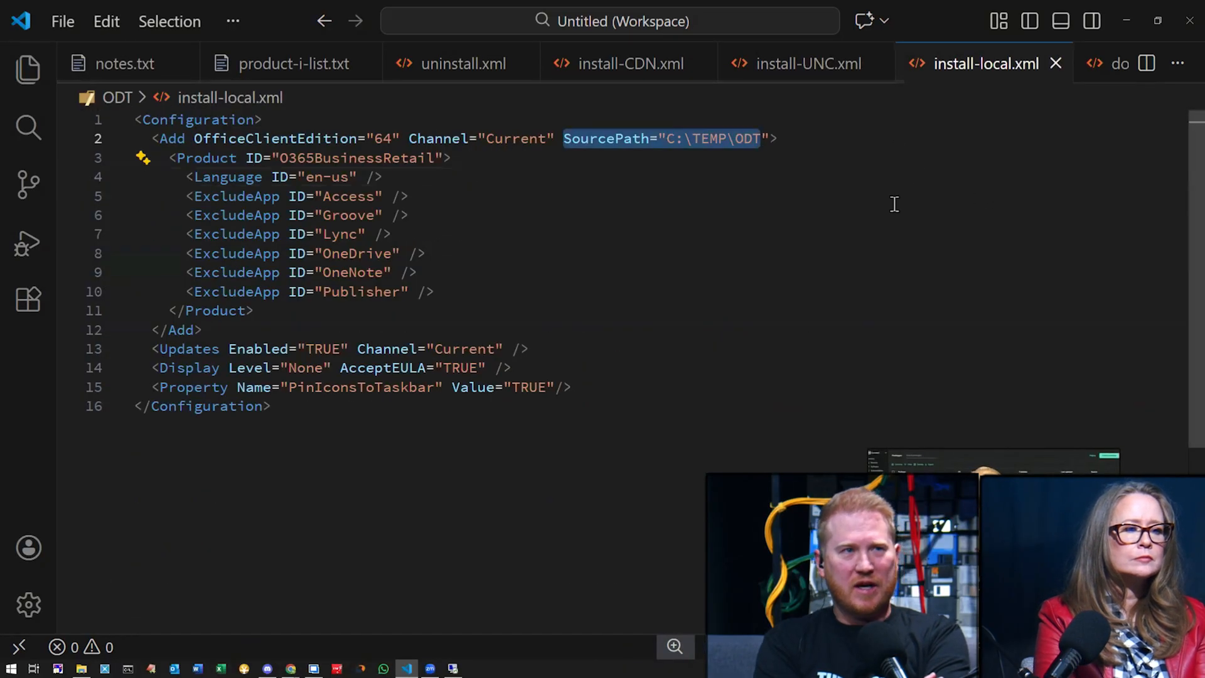